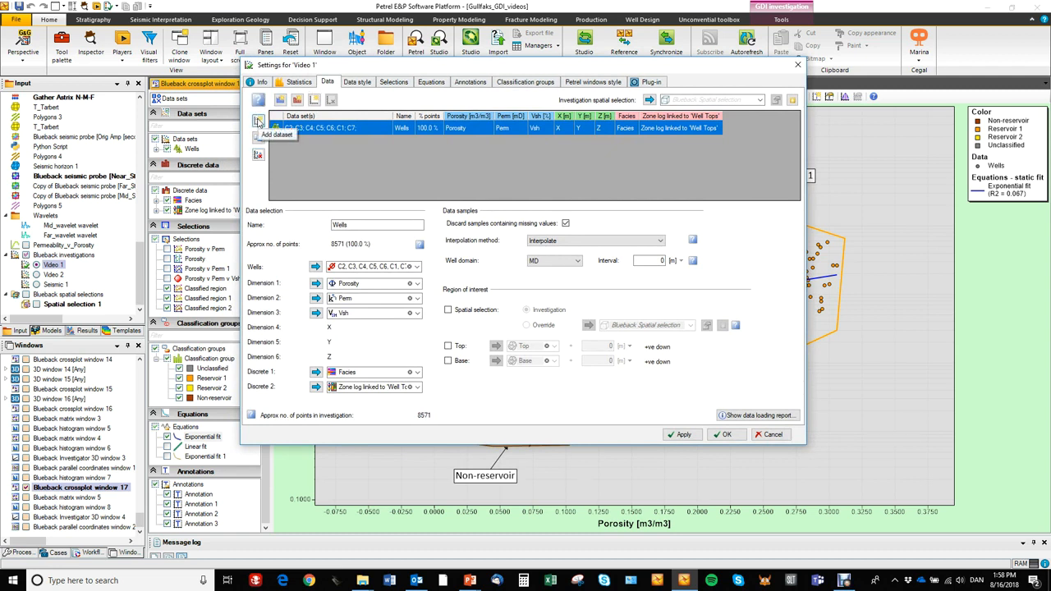
pyautogui.click(258, 121)
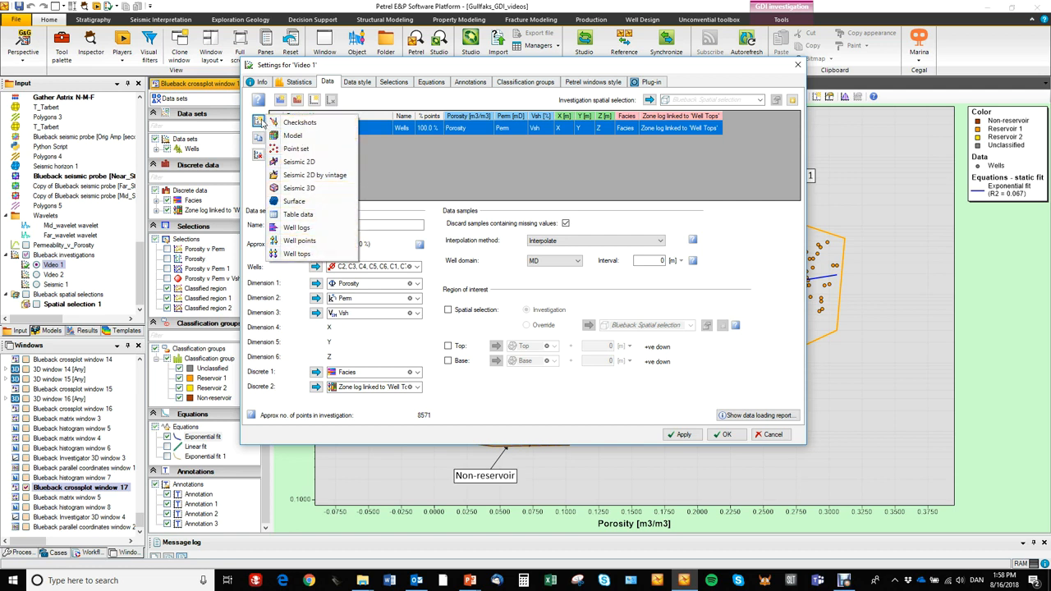
pyautogui.click(244, 137)
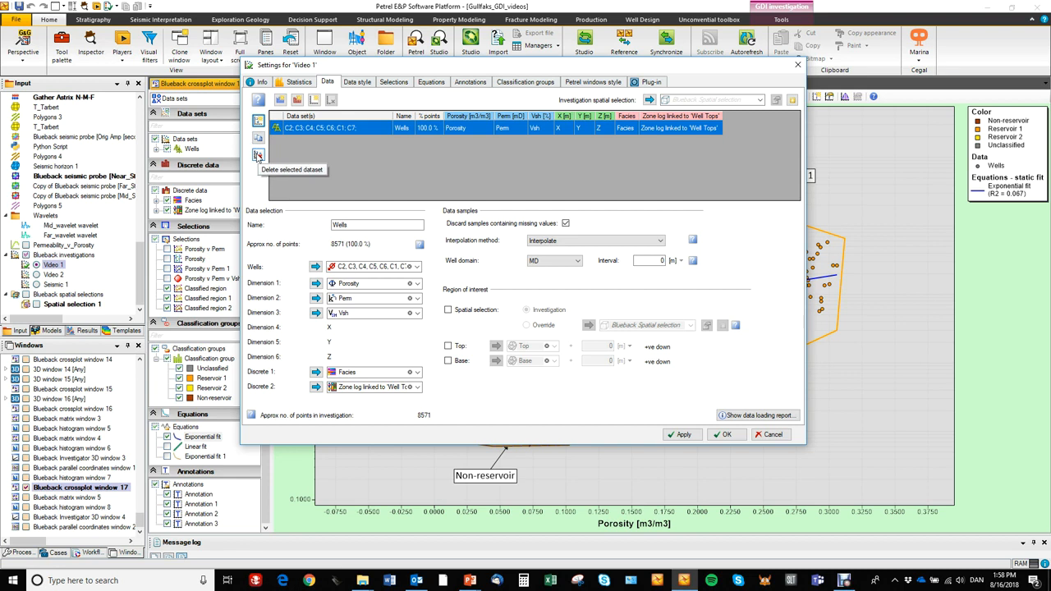
# Add one undefined continuous dimension and one undefined discrete dimension to the Video 1 investigation.
pyautogui.click(280, 100)
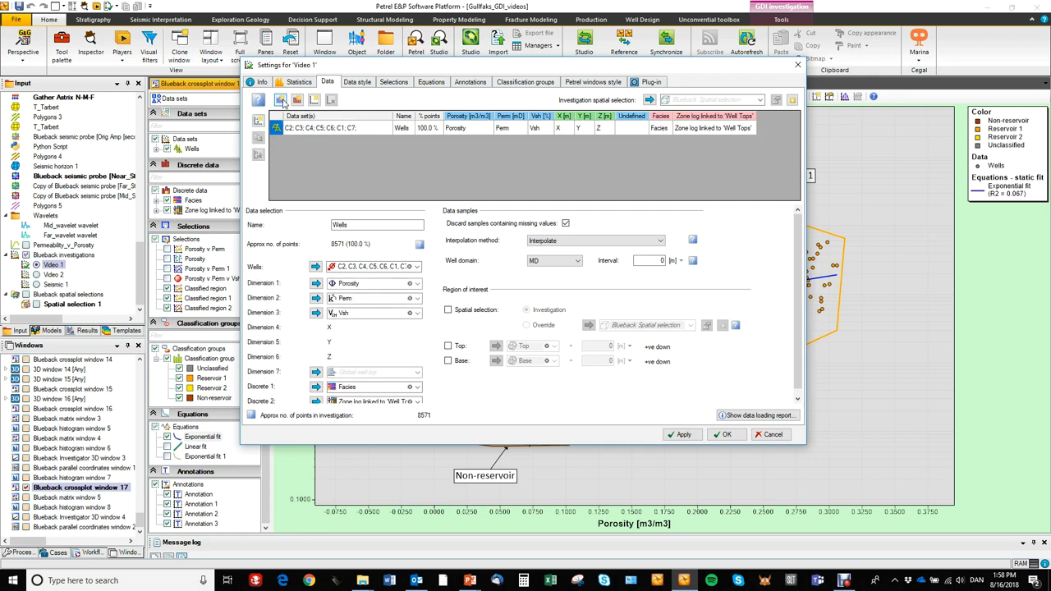
pyautogui.click(314, 101)
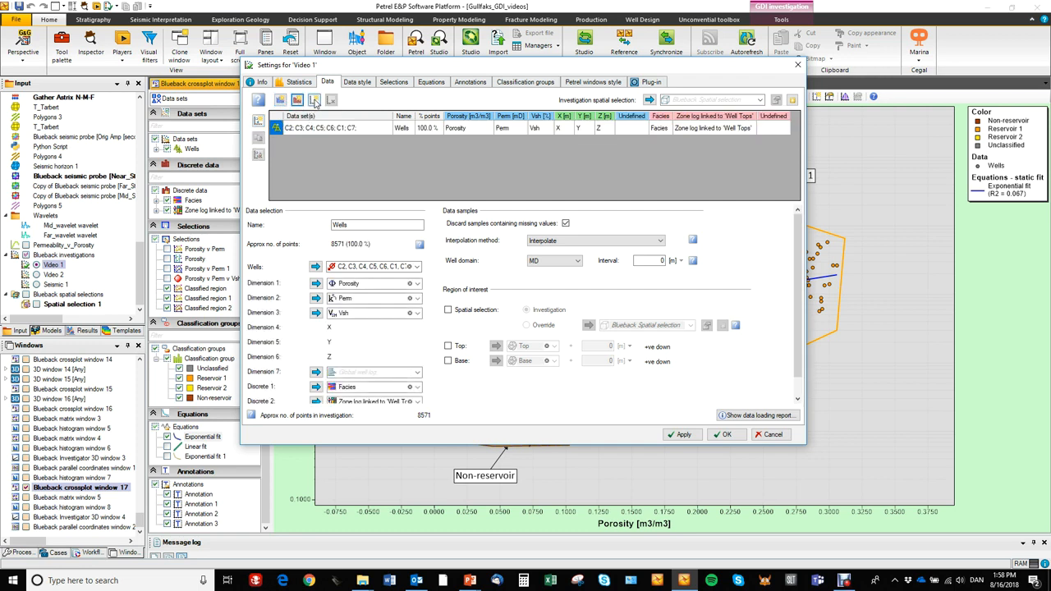
pyautogui.click(315, 100)
pyautogui.moveTo(367, 69); pyautogui.dragTo(291, 28)
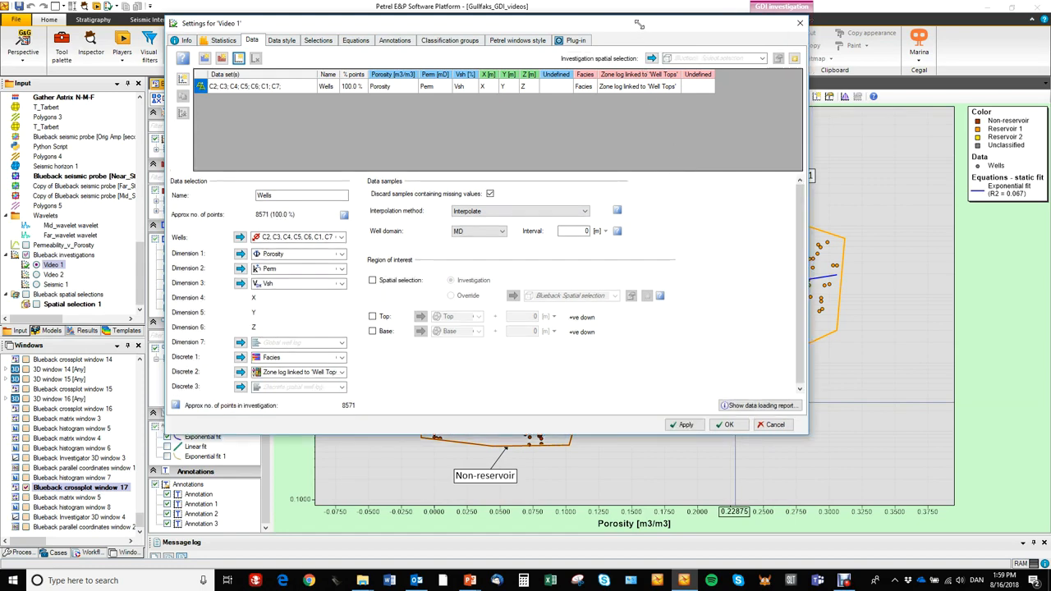
pyautogui.moveTo(639, 25); pyautogui.dragTo(597, 39)
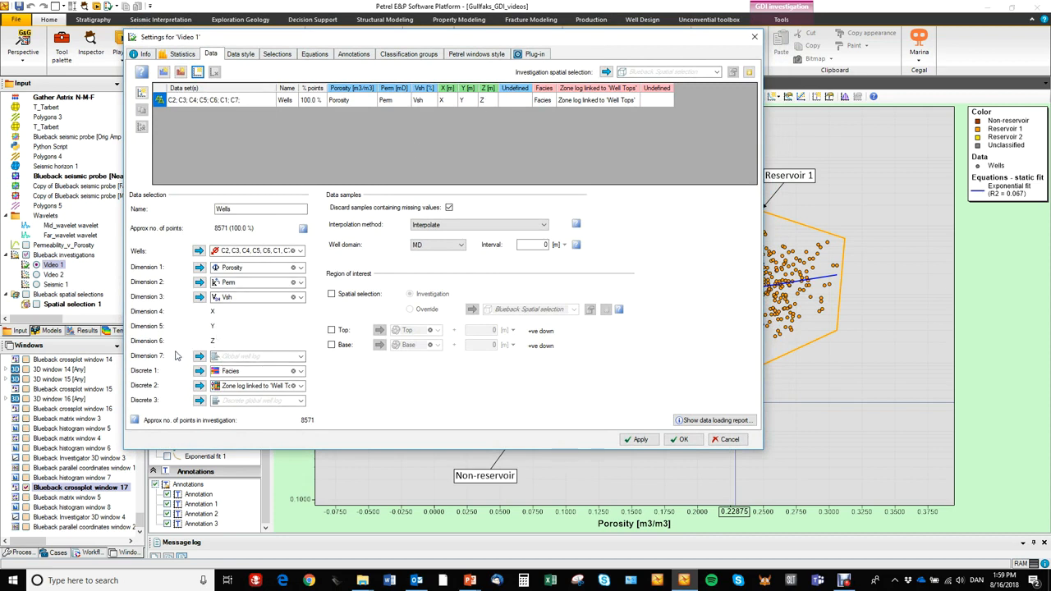
# Delete the undefined continuous dimension and the undefined discrete dimension from the investigation.
pyautogui.click(516, 90)
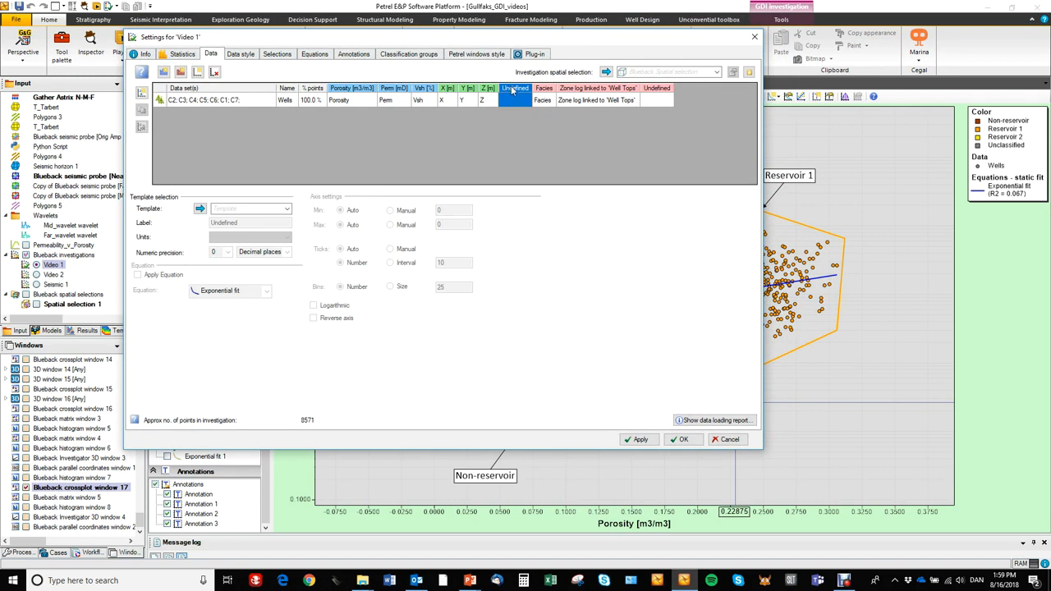
pyautogui.click(216, 72)
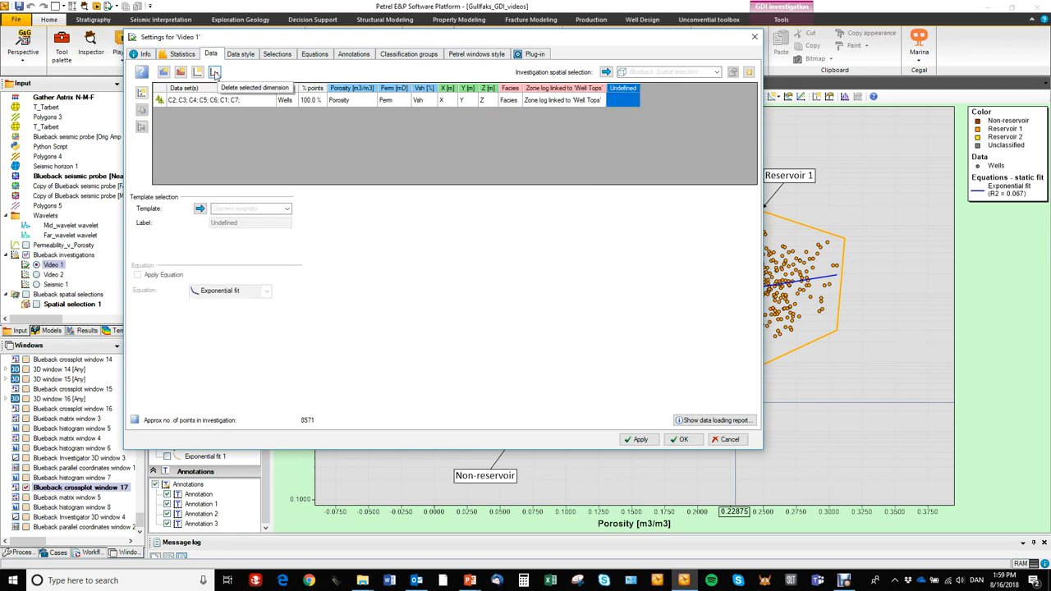
pyautogui.click(215, 72)
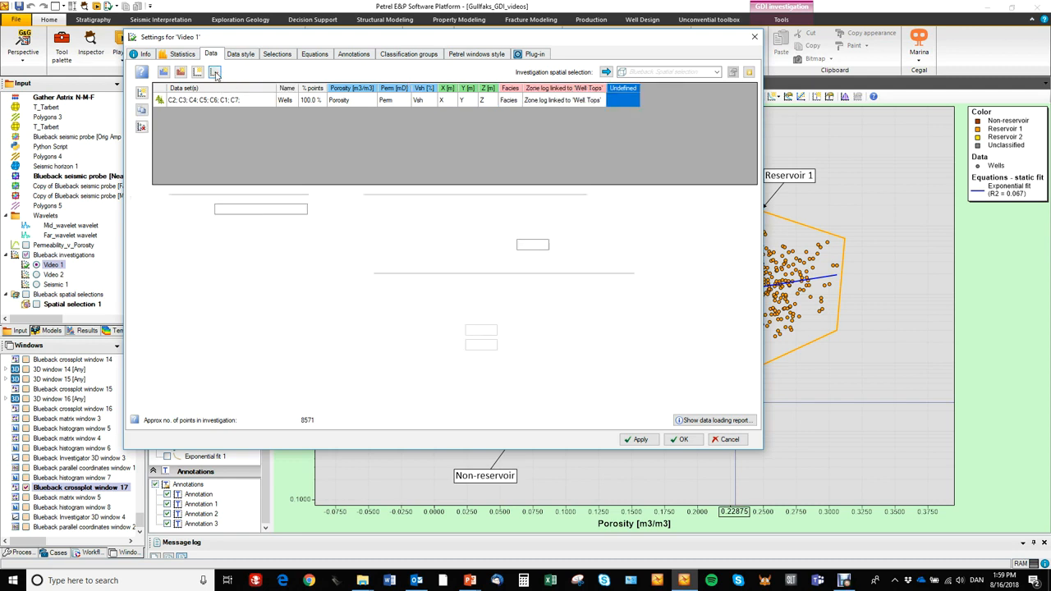
# Try manual minimum and maximum axis limits for the Porosity dimension, and return both to Auto.
pyautogui.click(361, 90)
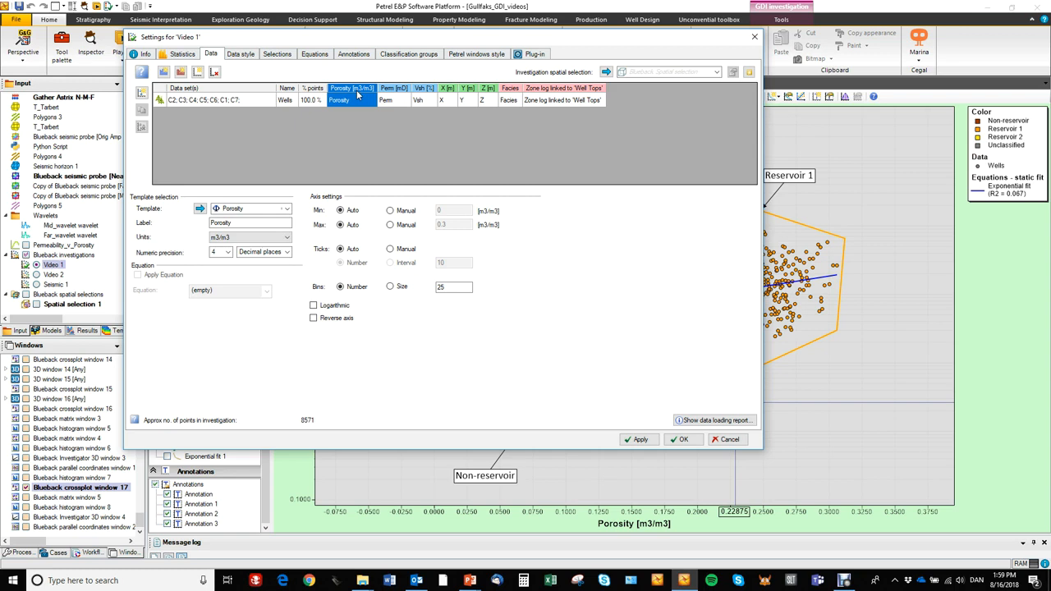
pyautogui.click(397, 90)
pyautogui.click(358, 92)
pyautogui.click(389, 210)
pyautogui.click(390, 224)
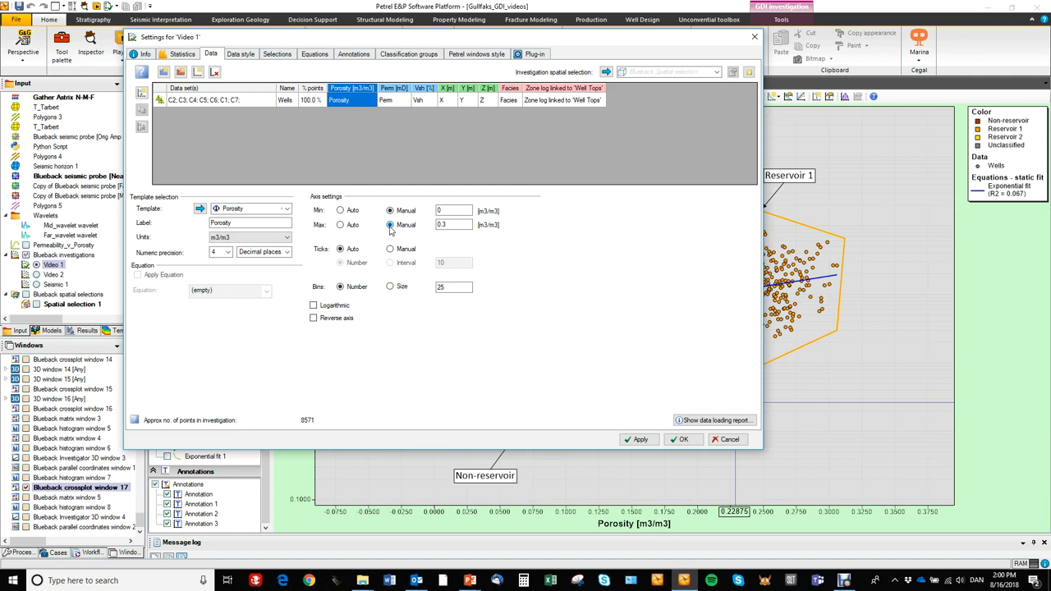
pyautogui.click(353, 211)
pyautogui.click(350, 224)
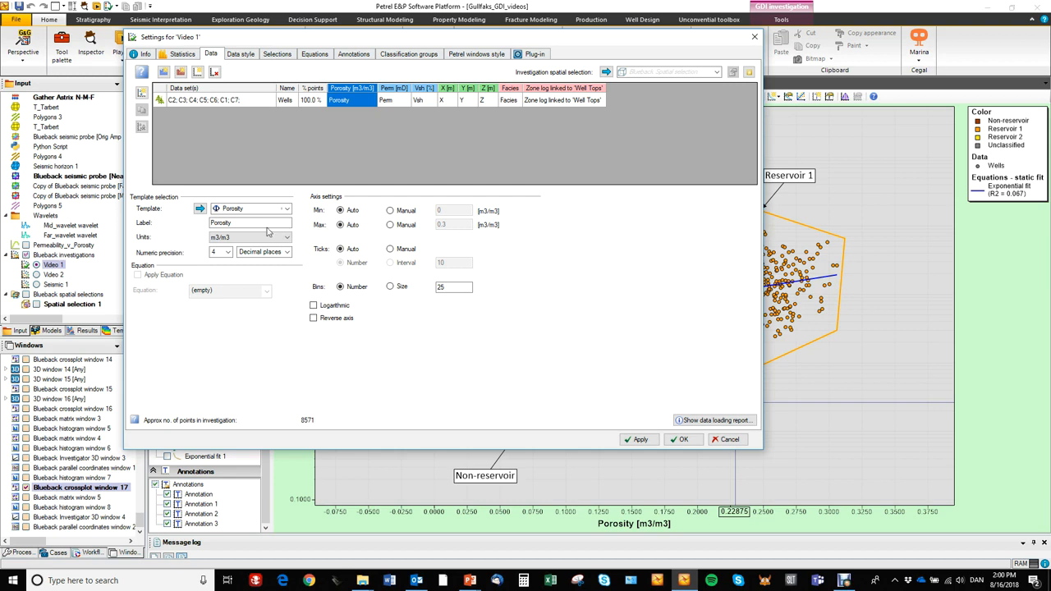
# Set the Wells dataset's sampling interval to 2 m and apply it to the crossplot.
pyautogui.click(247, 103)
pyautogui.moveTo(305, 40); pyautogui.dragTo(321, 42)
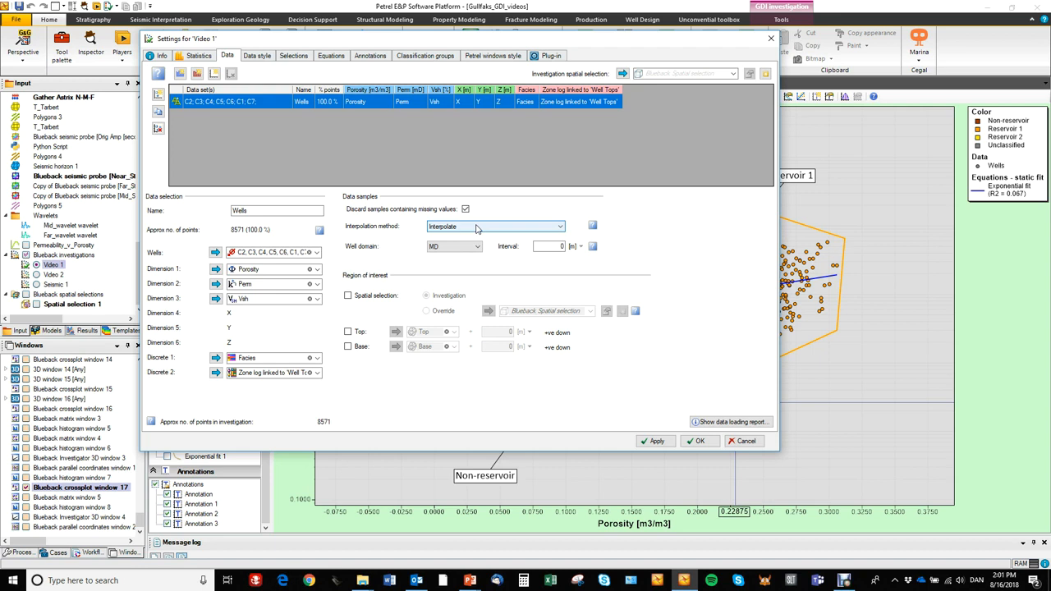
pyautogui.click(542, 246)
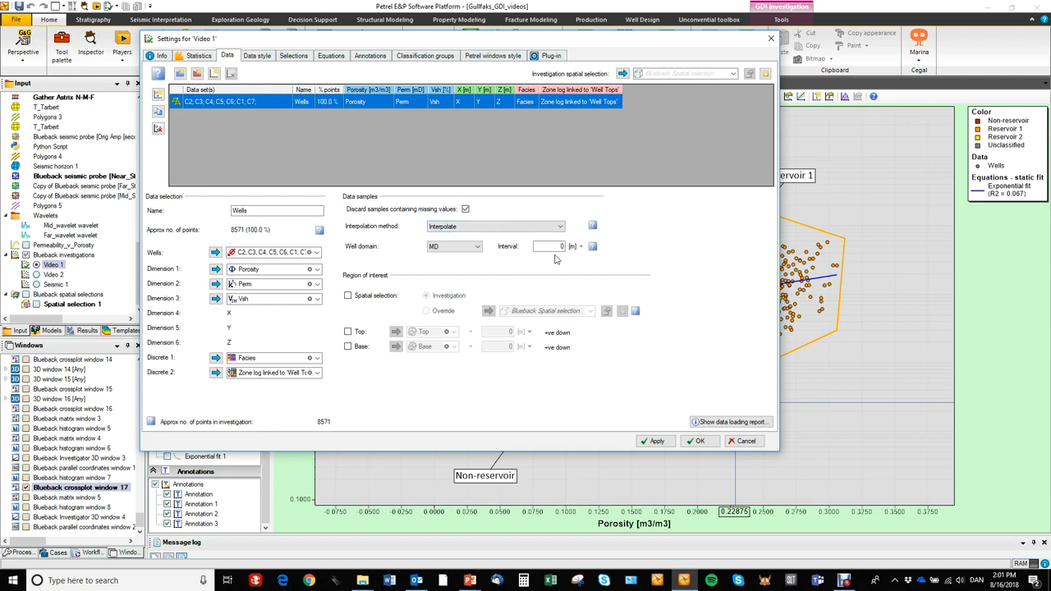
pyautogui.moveTo(563, 43); pyautogui.dragTo(307, 47)
pyautogui.moveTo(306, 251); pyautogui.dragTo(319, 256)
pyautogui.write('2')
pyautogui.moveTo(393, 50); pyautogui.dragTo(402, 27)
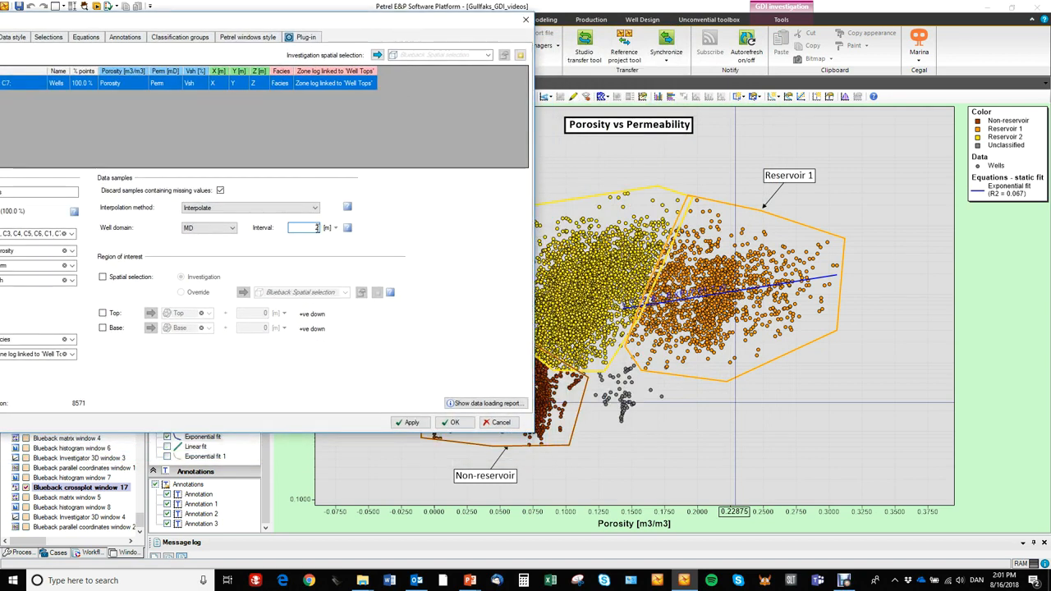
pyautogui.click(408, 422)
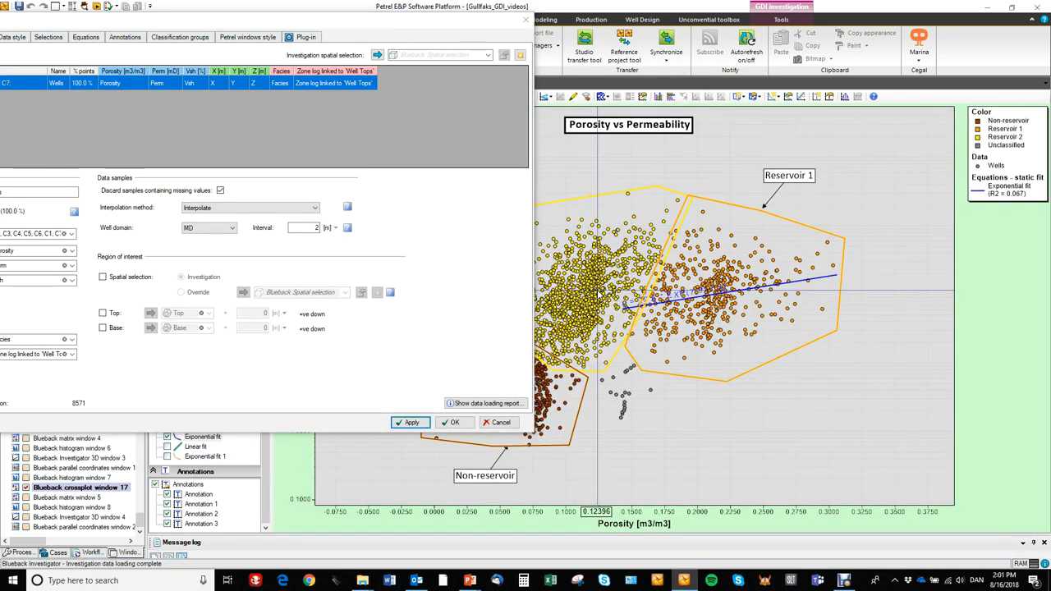
# Restore the Wells dataset's sampling interval to 0 m and apply the change.
pyautogui.click(315, 227)
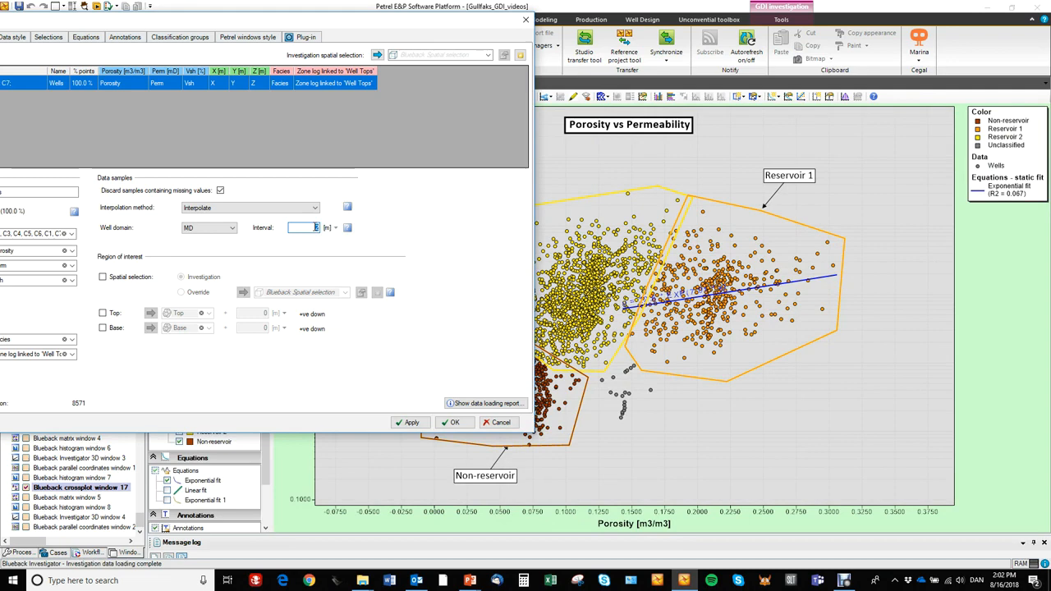
pyautogui.write('0')
pyautogui.click(419, 422)
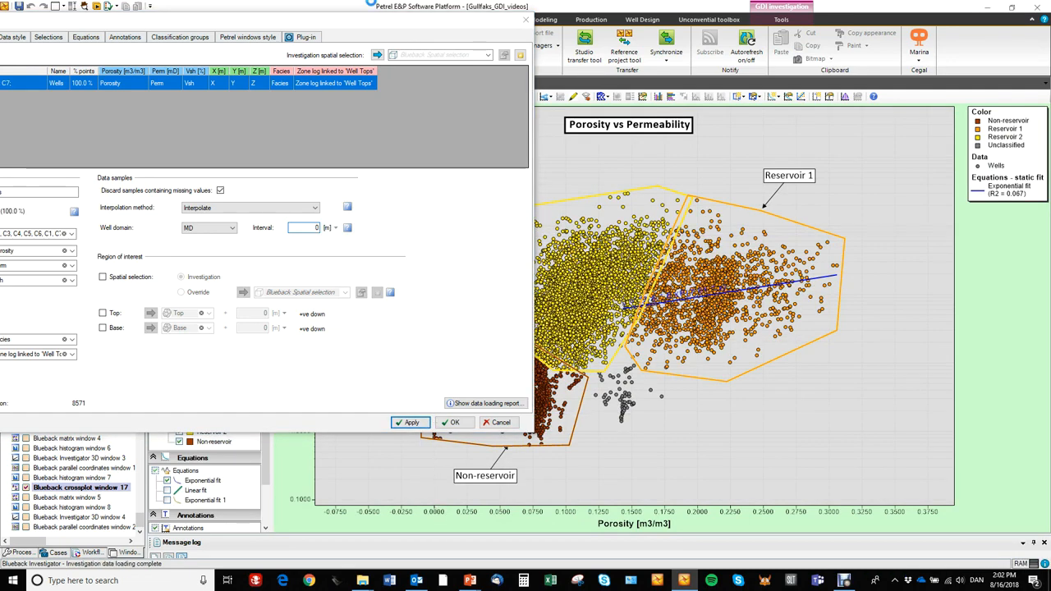
# Try limiting the region of interest with the Top and Base well tops surfaces, and switch both limits off.
pyautogui.moveTo(371, 27); pyautogui.dragTo(656, 48)
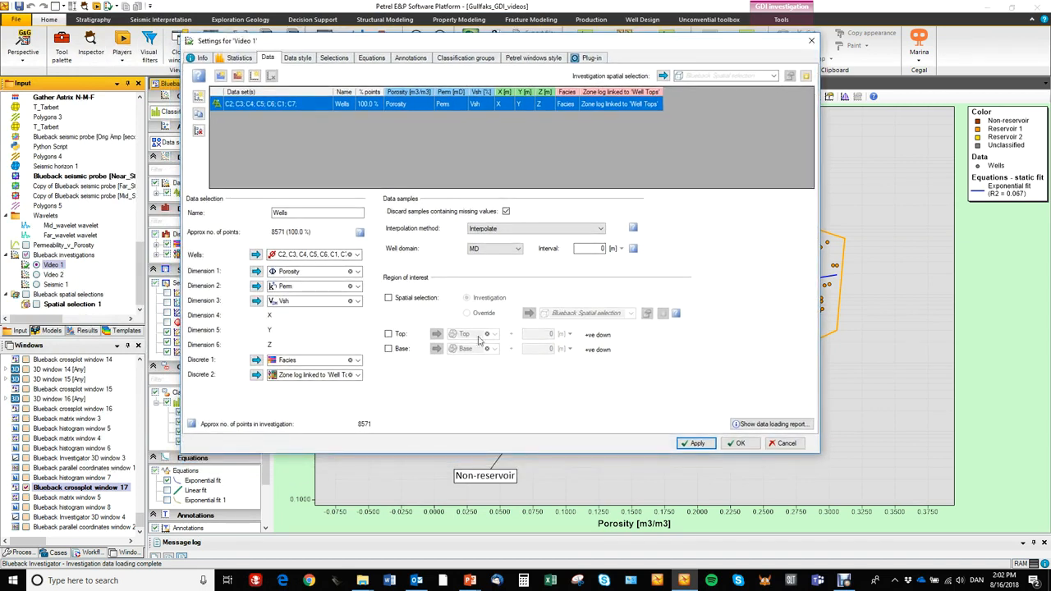
pyautogui.click(388, 335)
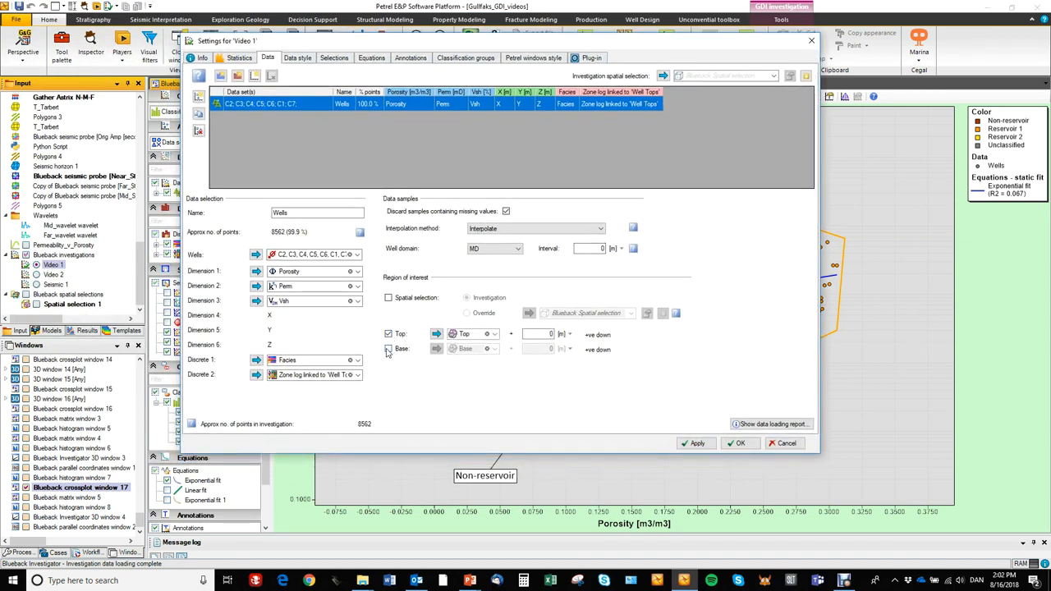
pyautogui.click(388, 349)
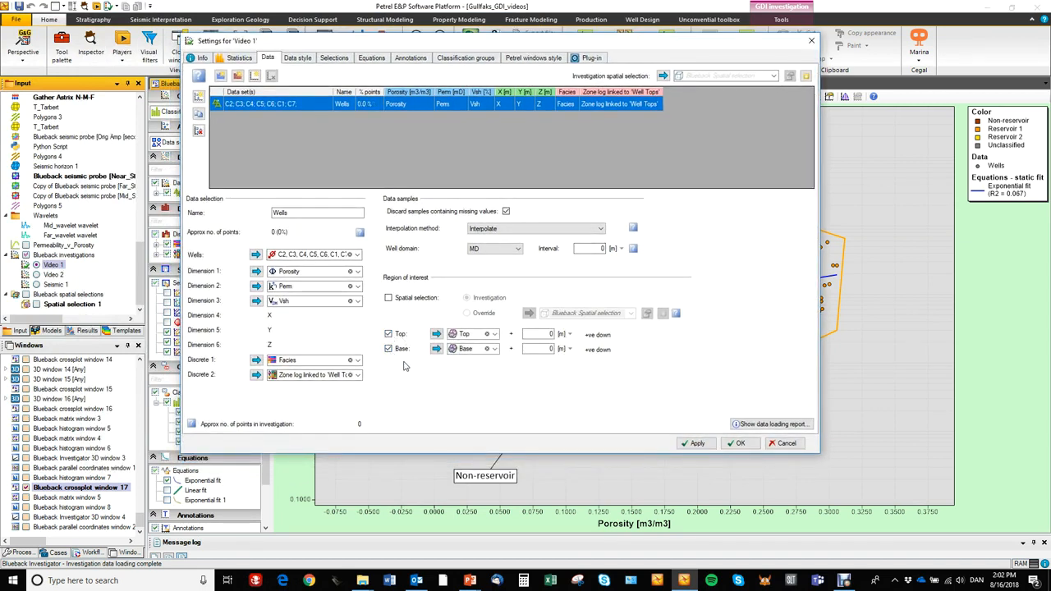
pyautogui.click(495, 336)
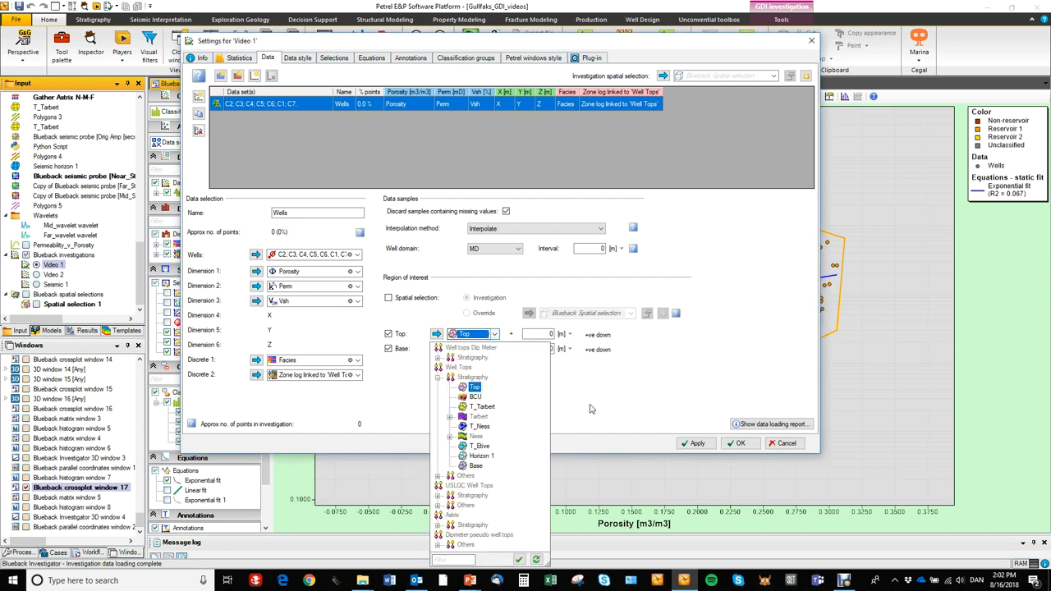
pyautogui.click(495, 337)
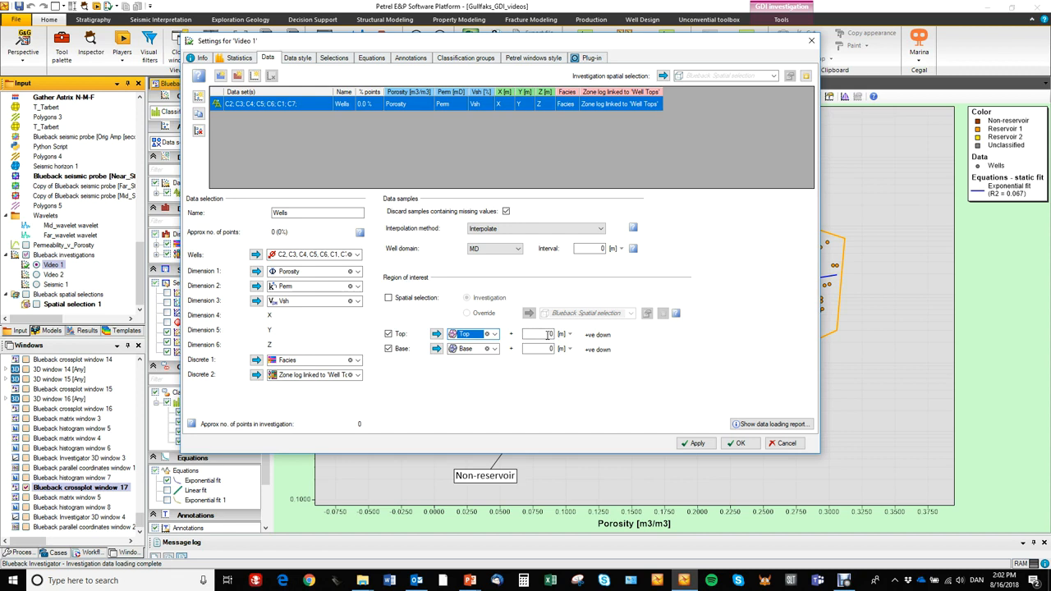
pyautogui.click(388, 334)
pyautogui.click(388, 350)
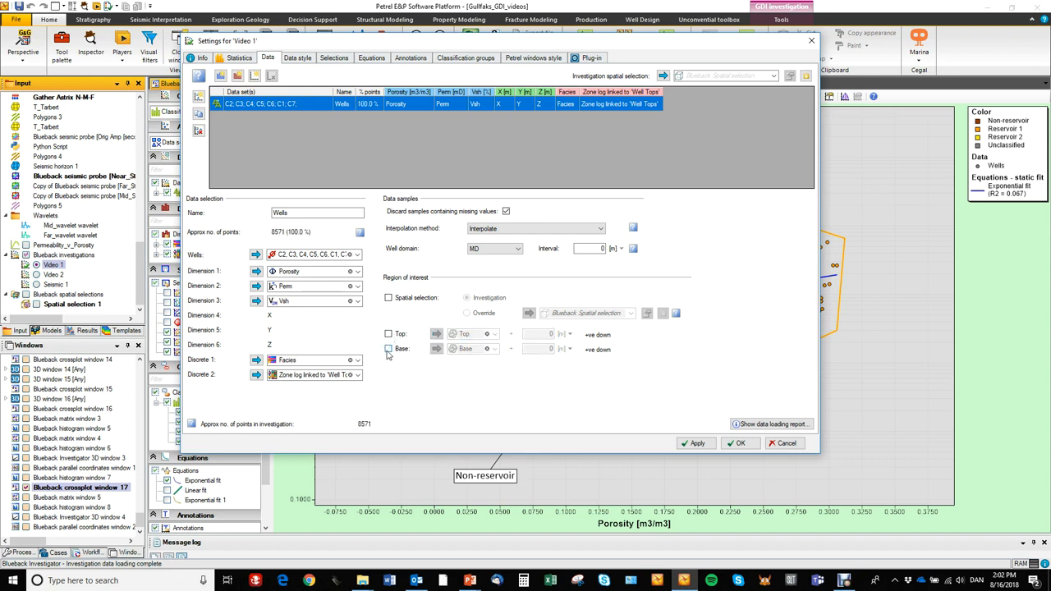
# Examine the Wells data style and the properties of the Porosity, Porosity v Perm and classified region selections.
pyautogui.click(299, 58)
pyautogui.moveTo(343, 42)
pyautogui.mouseDown()
pyautogui.moveTo(368, 39)
pyautogui.moveTo(338, 44)
pyautogui.mouseUp()
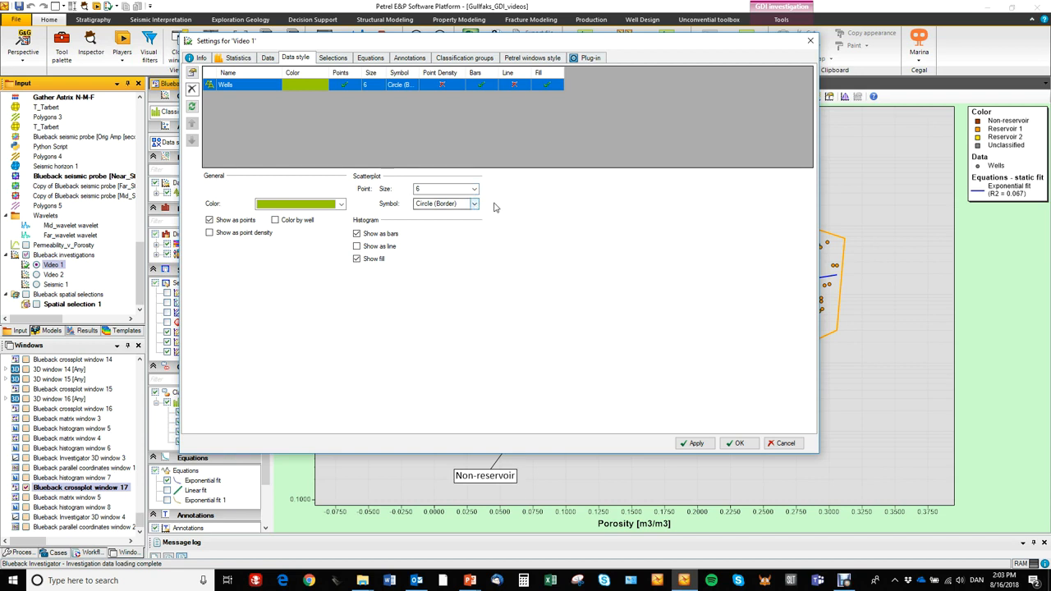
pyautogui.click(334, 59)
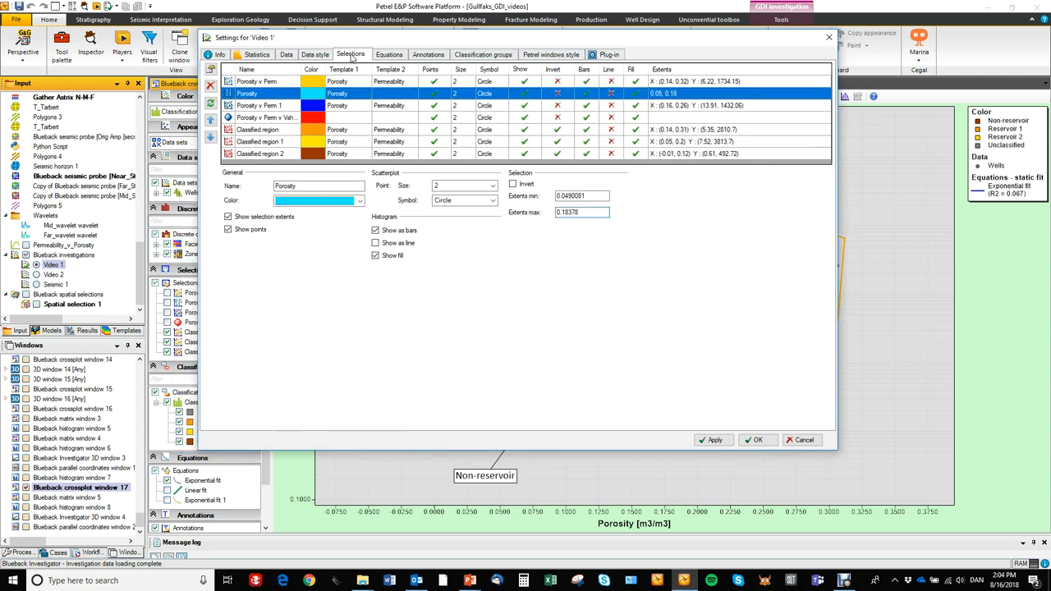
pyautogui.click(271, 82)
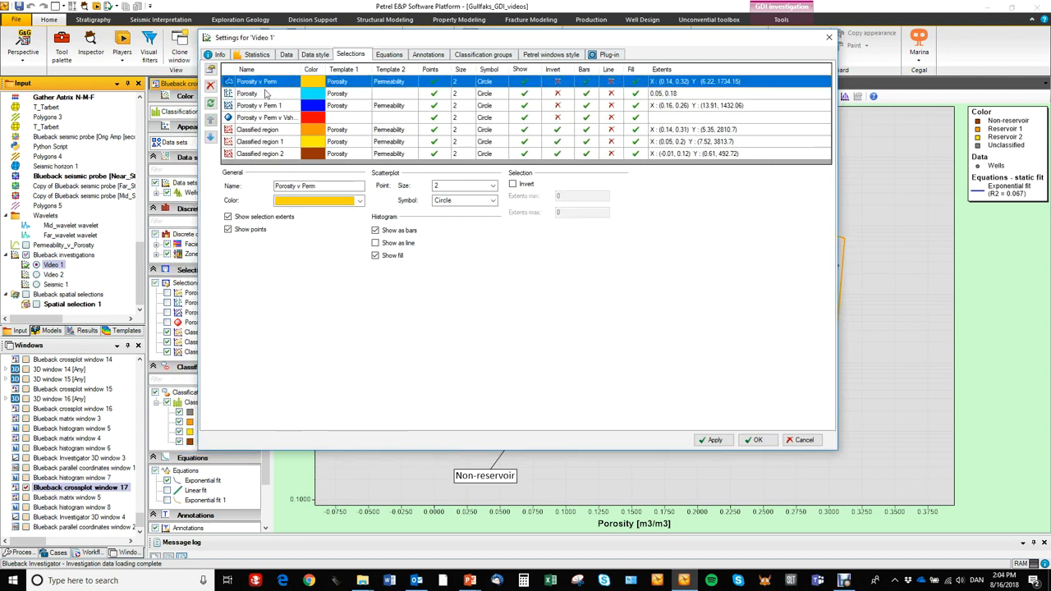
pyautogui.click(263, 95)
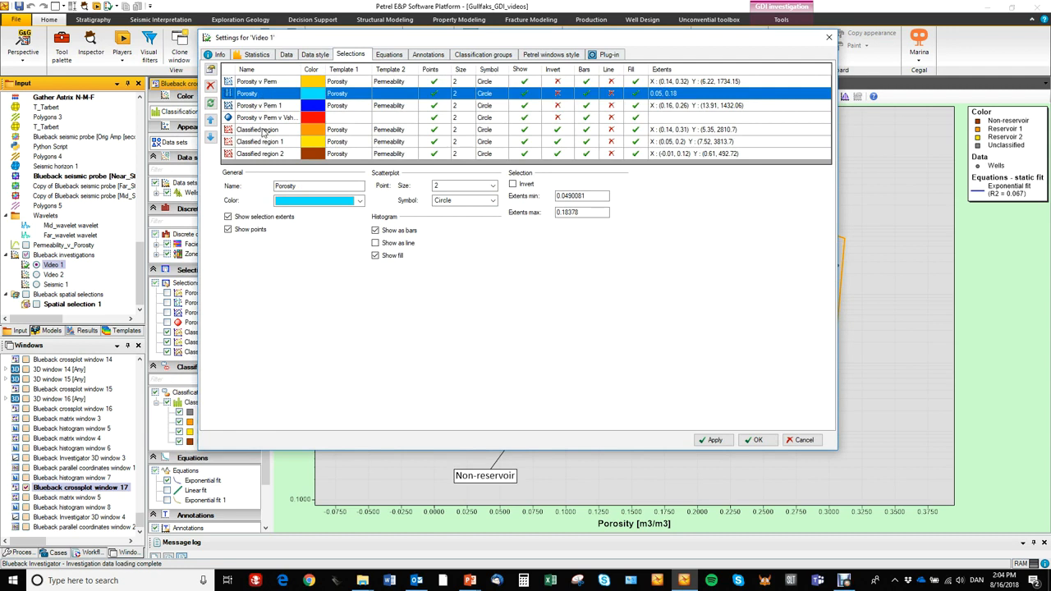
pyautogui.click(264, 131)
pyautogui.click(260, 154)
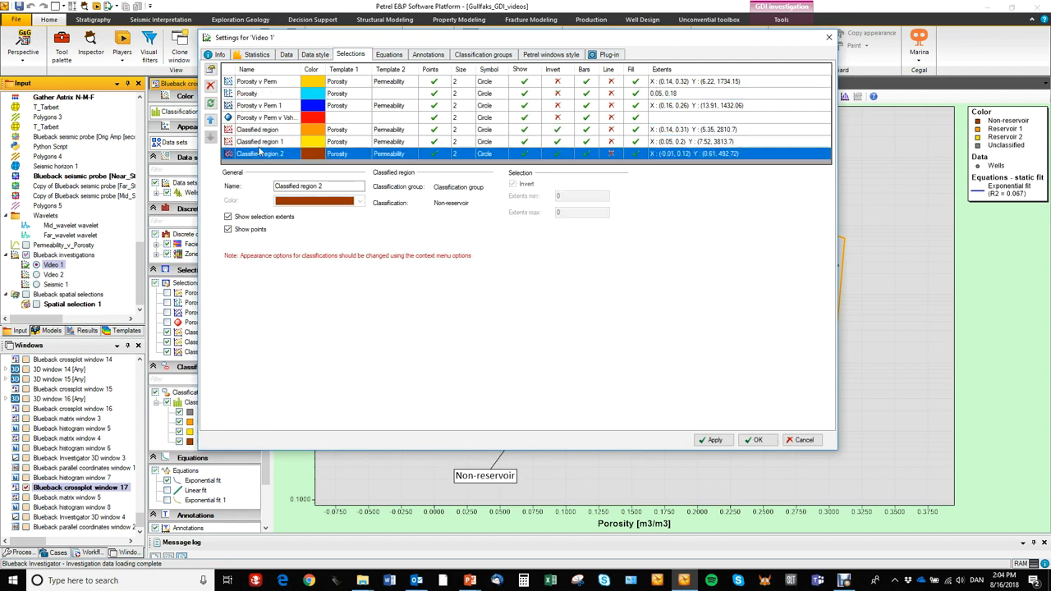
pyautogui.click(261, 130)
pyautogui.click(264, 83)
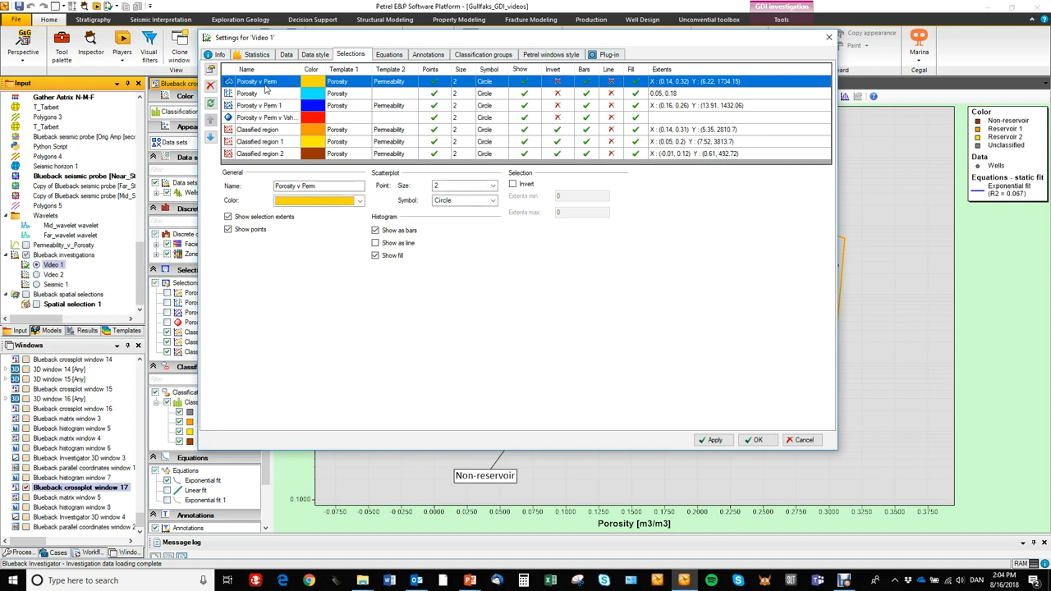
pyautogui.click(262, 93)
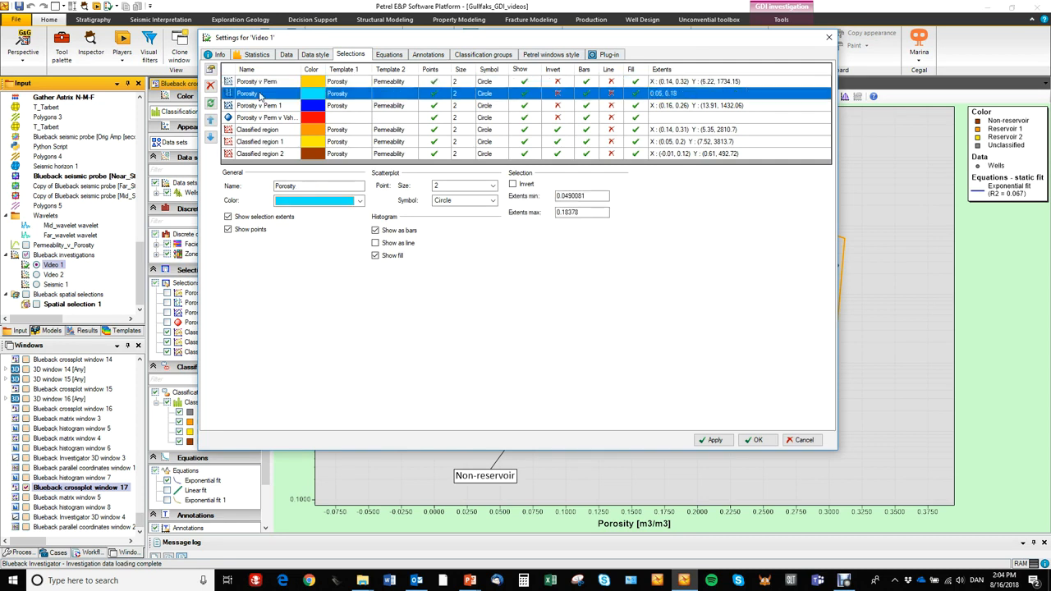
pyautogui.click(259, 106)
pyautogui.click(264, 83)
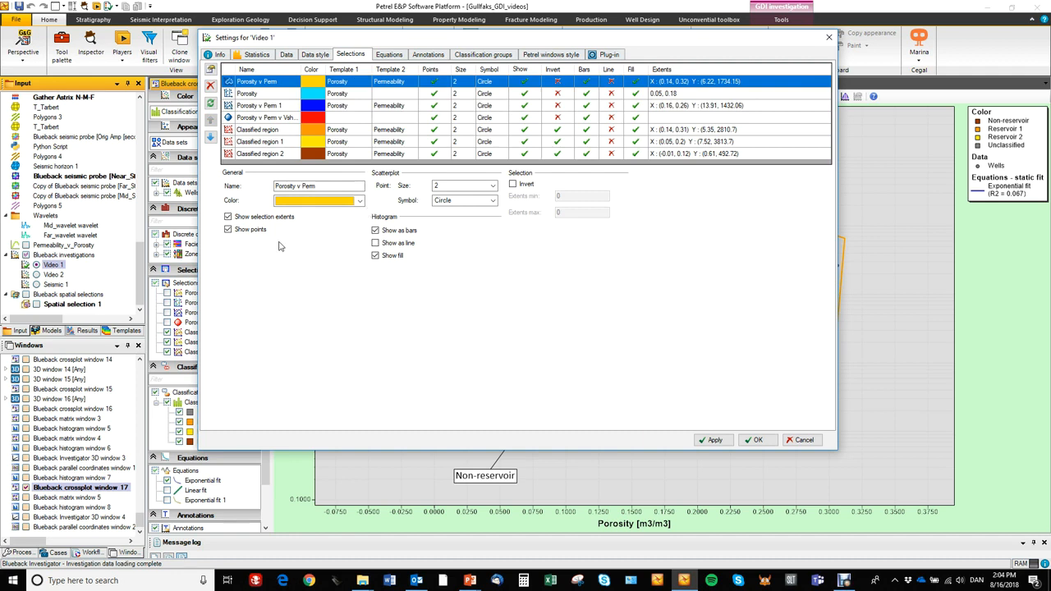
# Reorder the Porosity selection above Porosity v Perm, and return it to second place in the list.
pyautogui.click(247, 96)
pyautogui.click(210, 120)
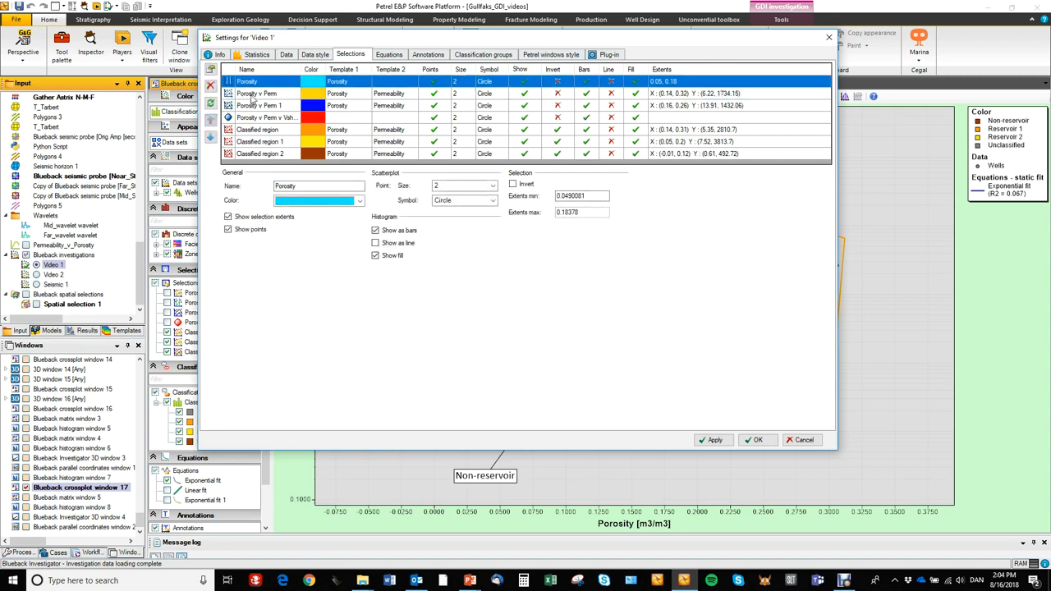
pyautogui.click(210, 136)
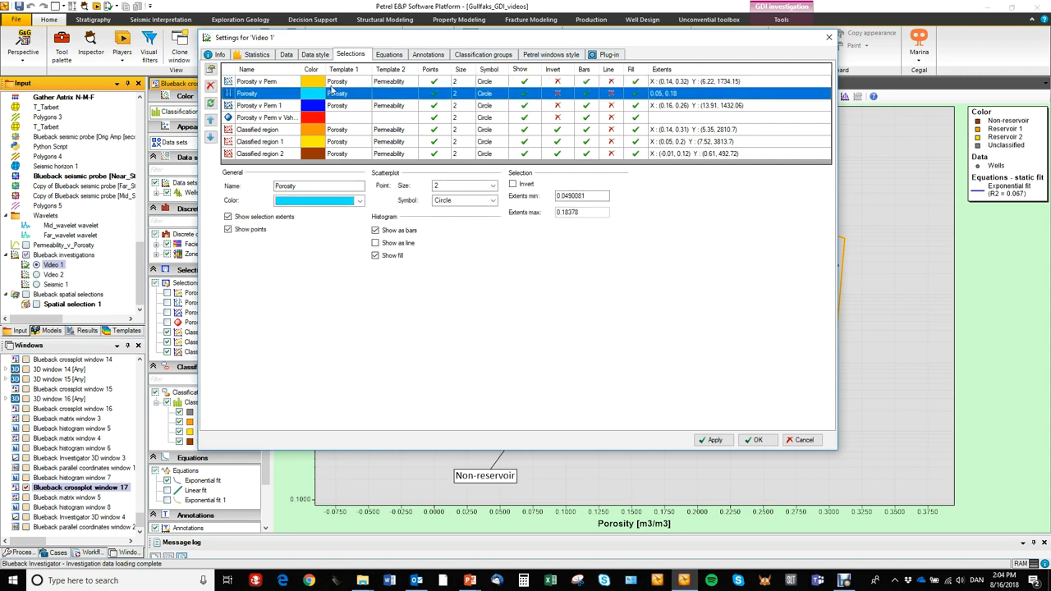
# Examine the properties of the Exponential fit, Linear fit and Exponential fit 1 equations.
pyautogui.click(391, 55)
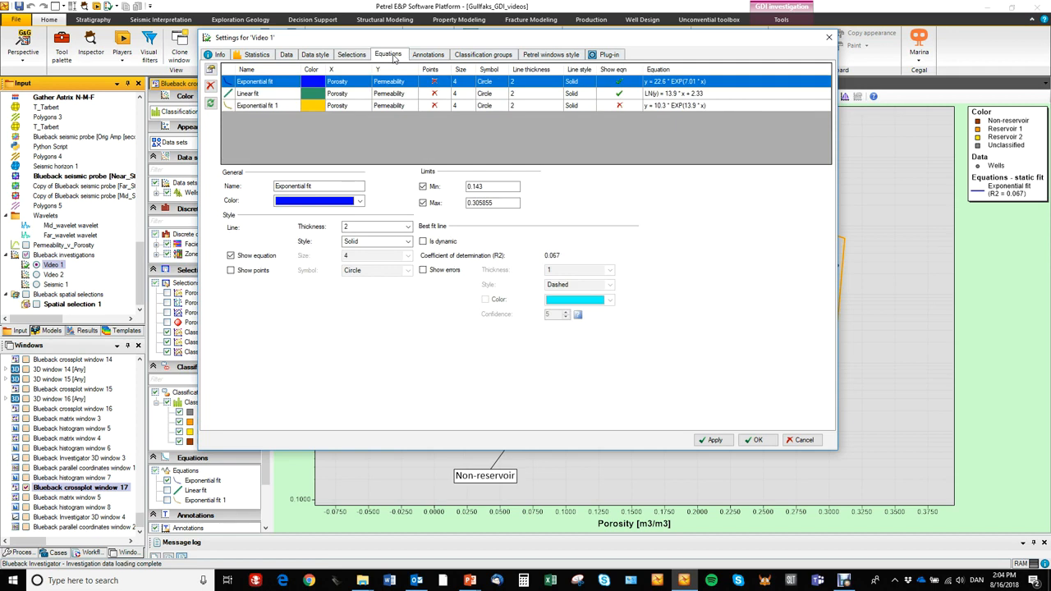
pyautogui.click(276, 94)
pyautogui.click(269, 105)
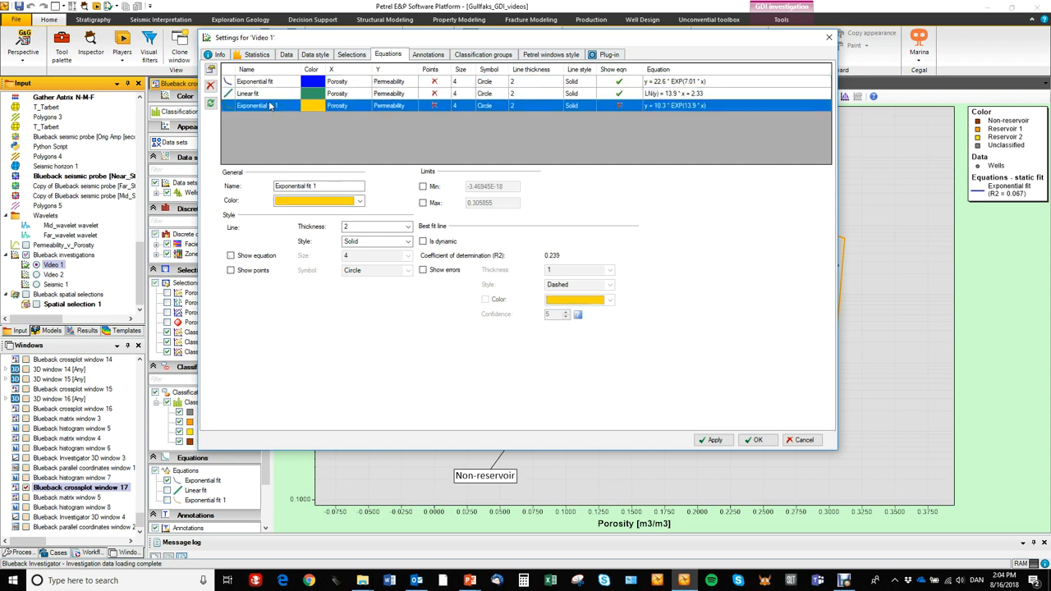
pyautogui.click(270, 82)
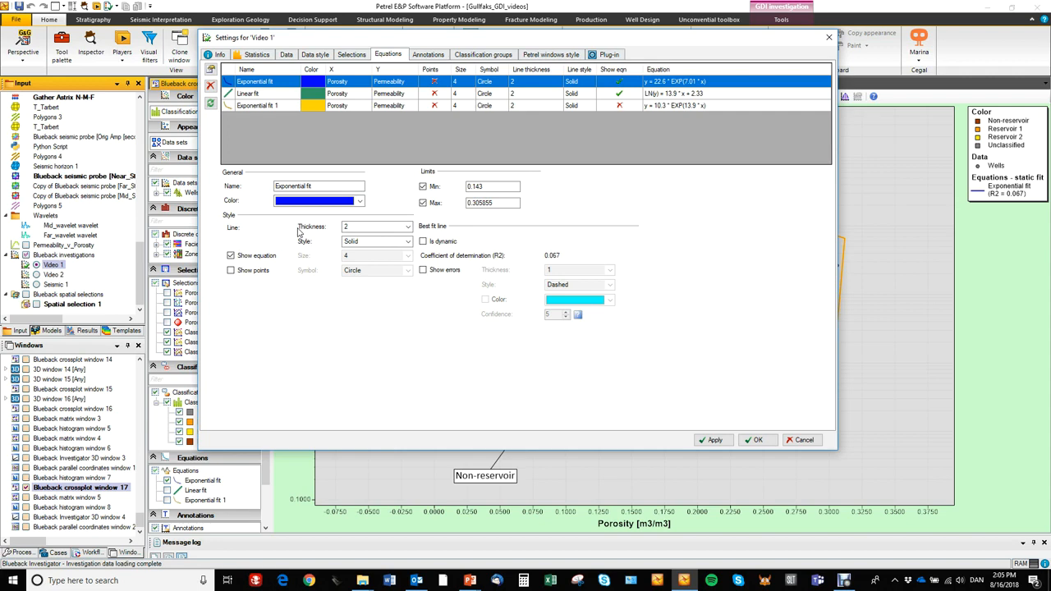
# Switch off the Min and Max limits of the Exponential fit equation, apply the change and inspect the line on the crossplot.
pyautogui.moveTo(470, 46); pyautogui.dragTo(221, 76)
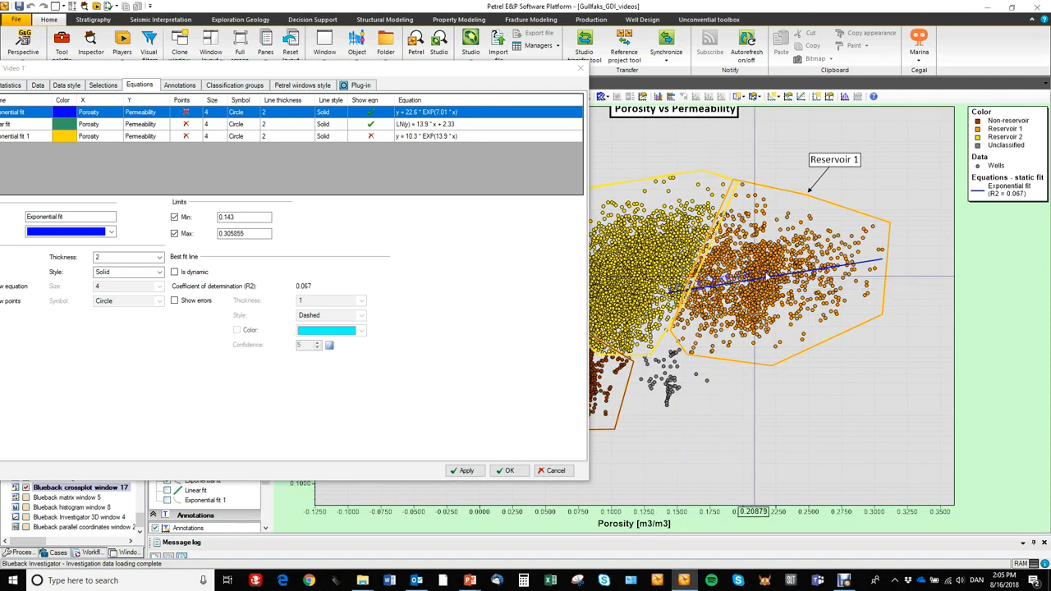
pyautogui.click(174, 218)
pyautogui.click(174, 234)
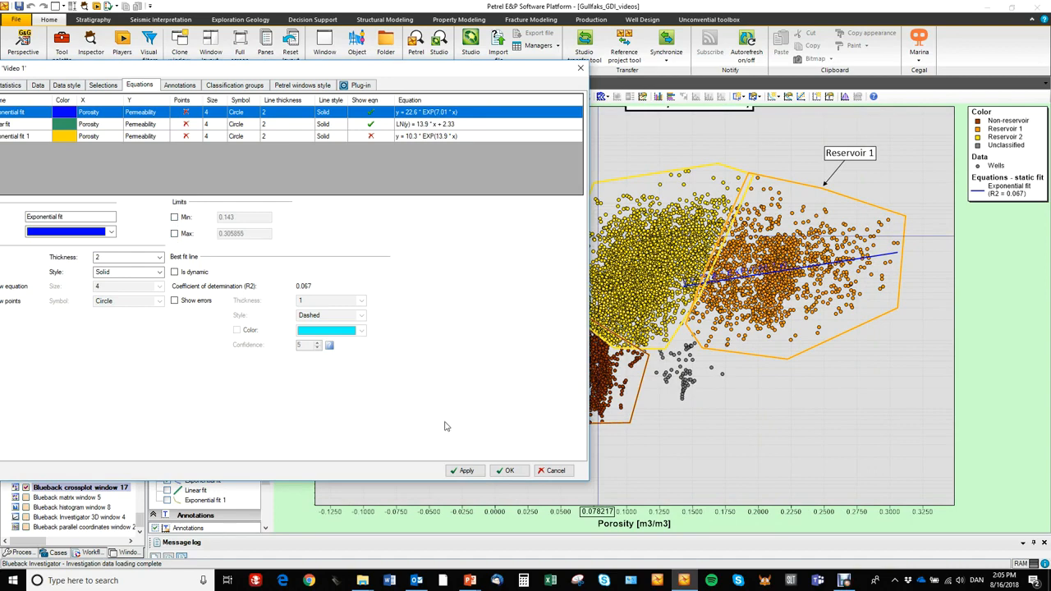
pyautogui.click(466, 470)
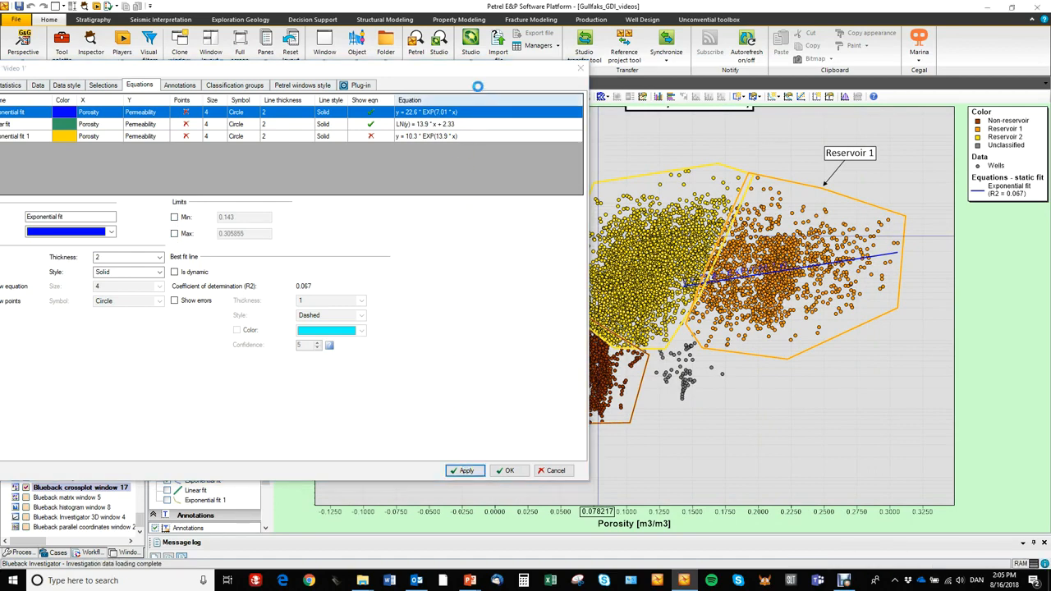
pyautogui.moveTo(491, 73); pyautogui.dragTo(184, 139)
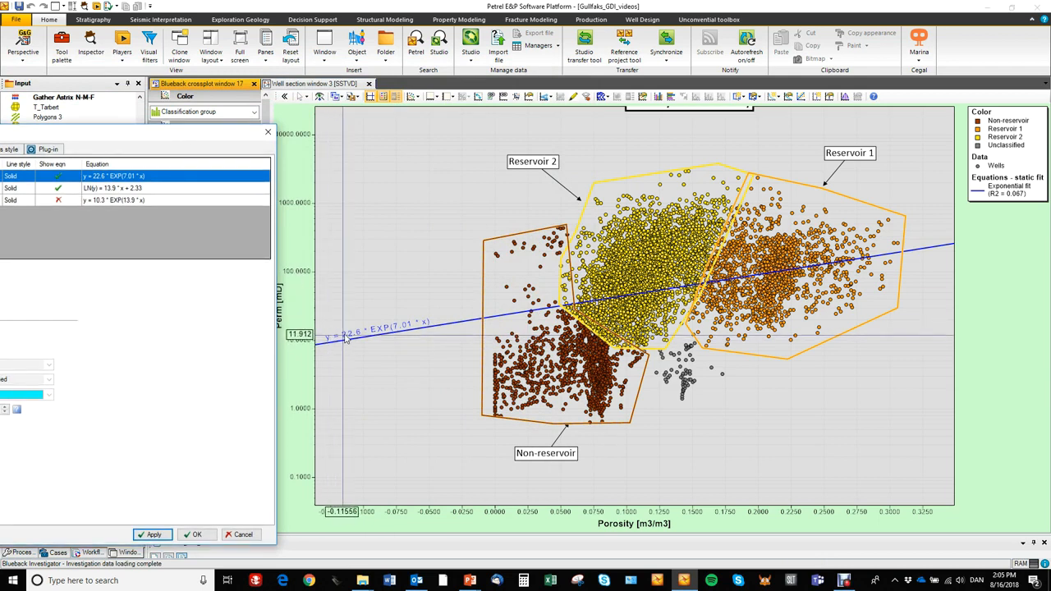
pyautogui.moveTo(219, 137); pyautogui.dragTo(596, 70)
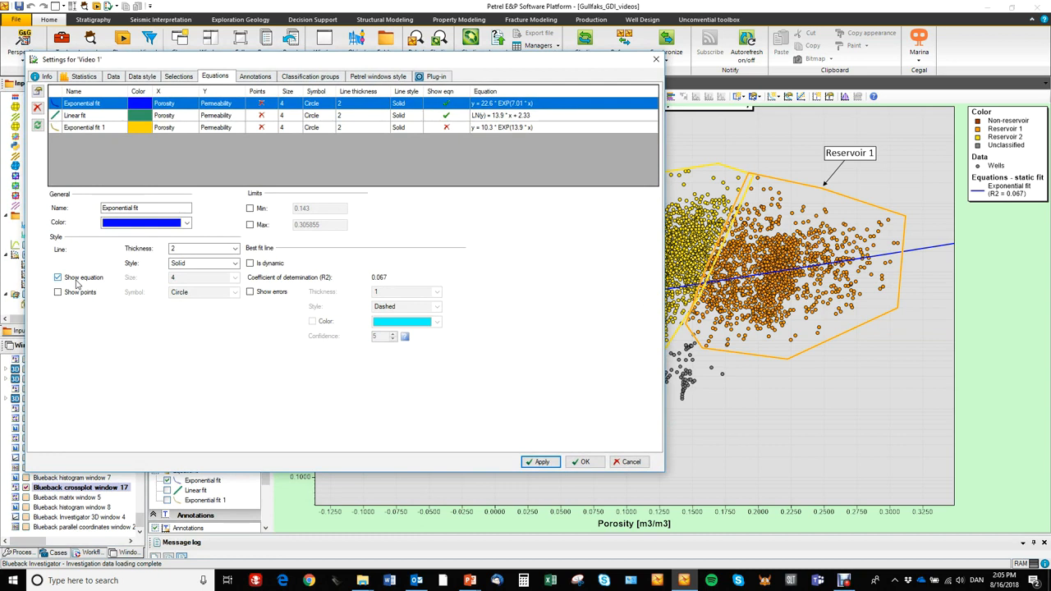
# Re-enable the Exponential fit's Min limit of 0.143 and Max limit of 0.305855, and apply the change.
pyautogui.click(253, 209)
pyautogui.click(252, 225)
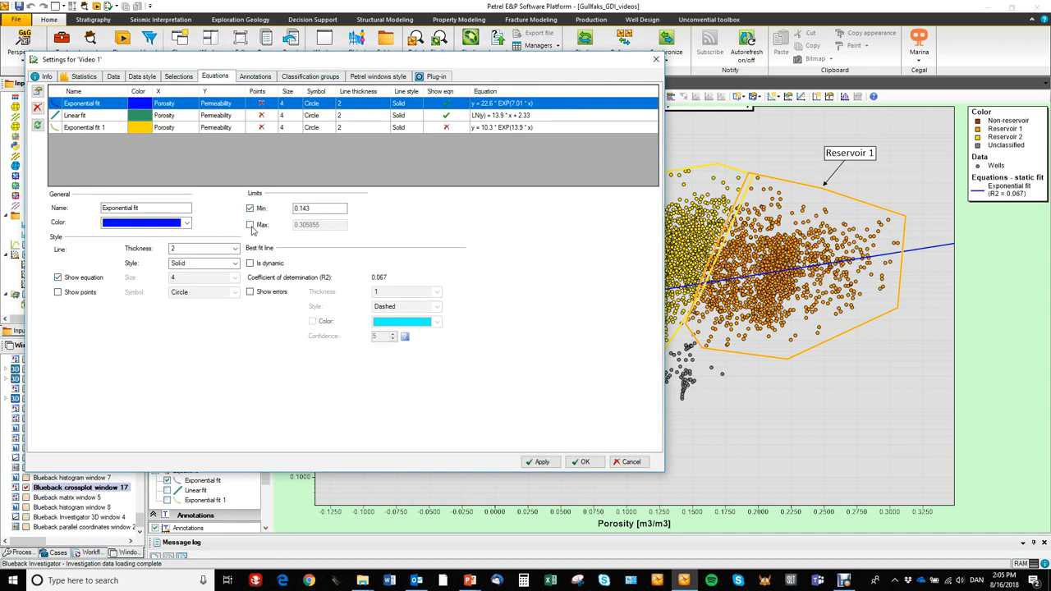
pyautogui.click(539, 461)
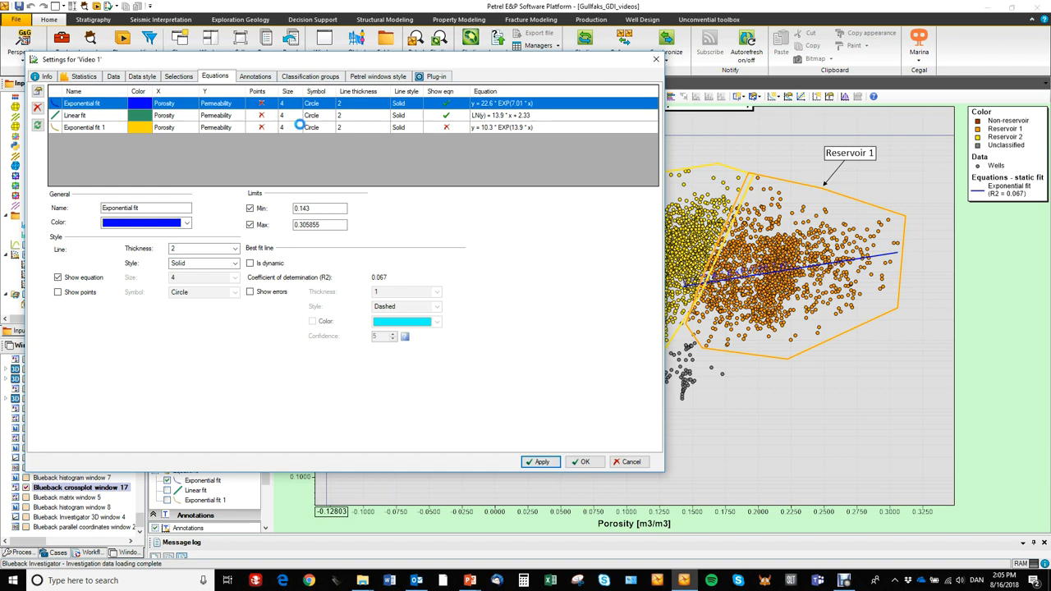
# Examine the annotation settings, compare them with the labels on the crossplot, and inspect Annotation 3's properties.
pyautogui.click(255, 76)
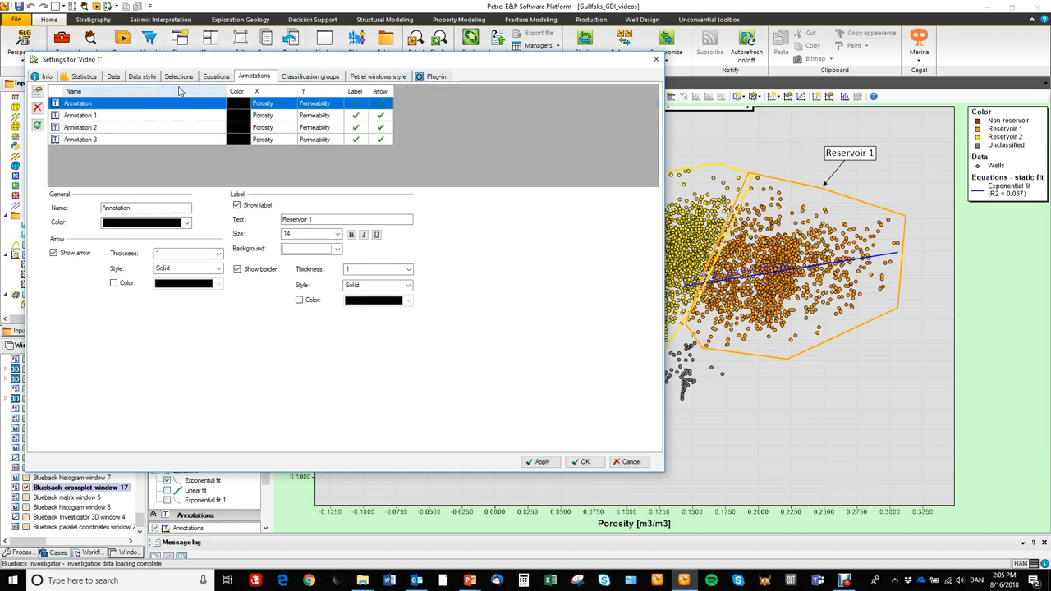
pyautogui.moveTo(212, 66); pyautogui.dragTo(43, 418)
pyautogui.moveTo(423, 247); pyautogui.dragTo(422, 247)
pyautogui.scroll(-3, 423, 247)
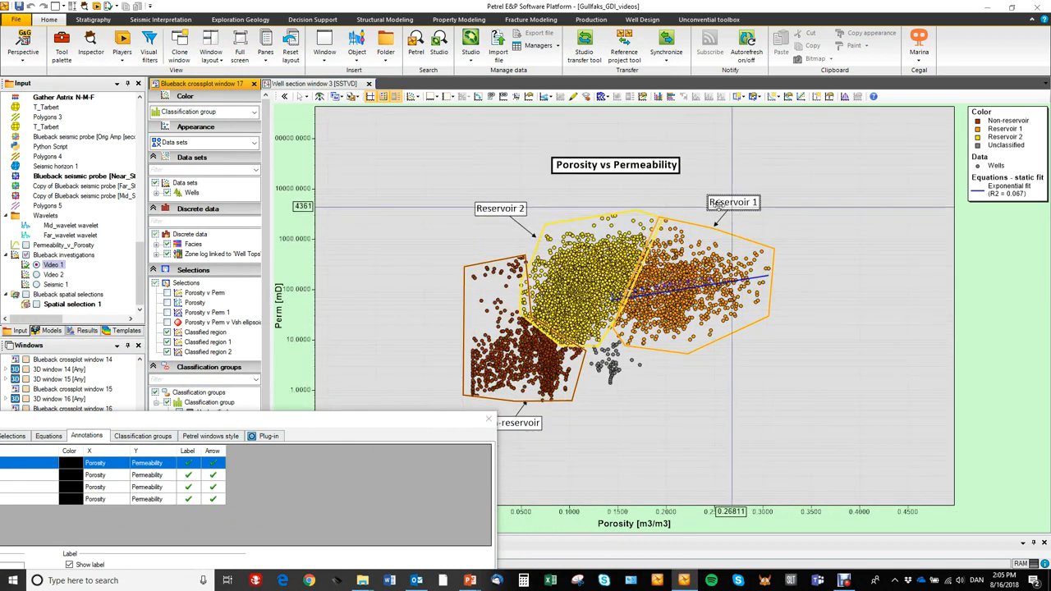
pyautogui.moveTo(451, 418)
pyautogui.mouseDown()
pyautogui.moveTo(501, 189)
pyautogui.moveTo(490, 110)
pyautogui.moveTo(656, 113)
pyautogui.moveTo(638, 114)
pyautogui.mouseUp()
pyautogui.click(122, 192)
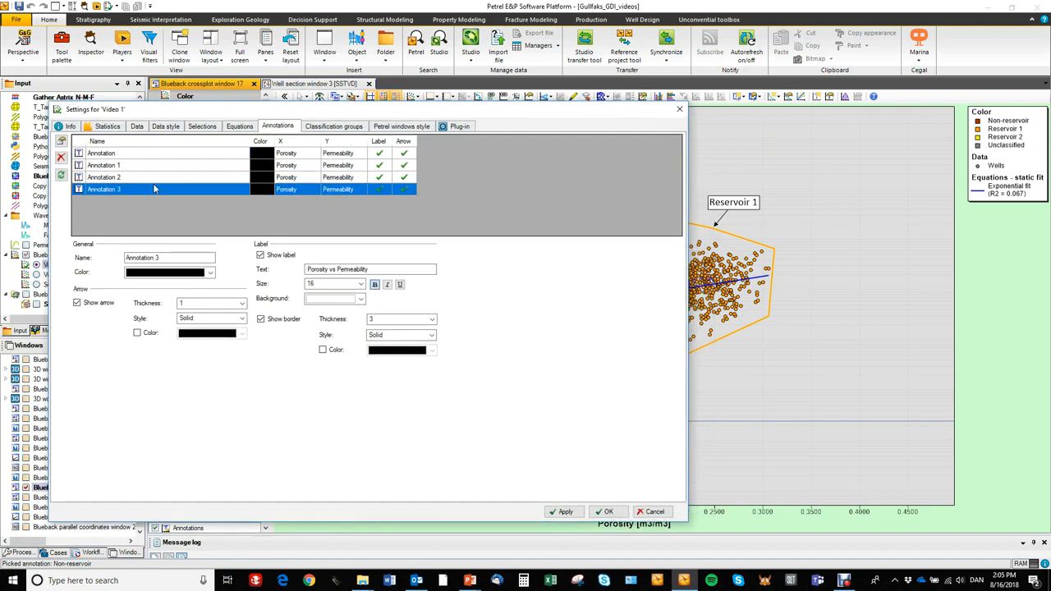
# Change the color of Annotation 1, the Reservoir 2 label, to red and apply it to the crossplot.
pyautogui.click(123, 167)
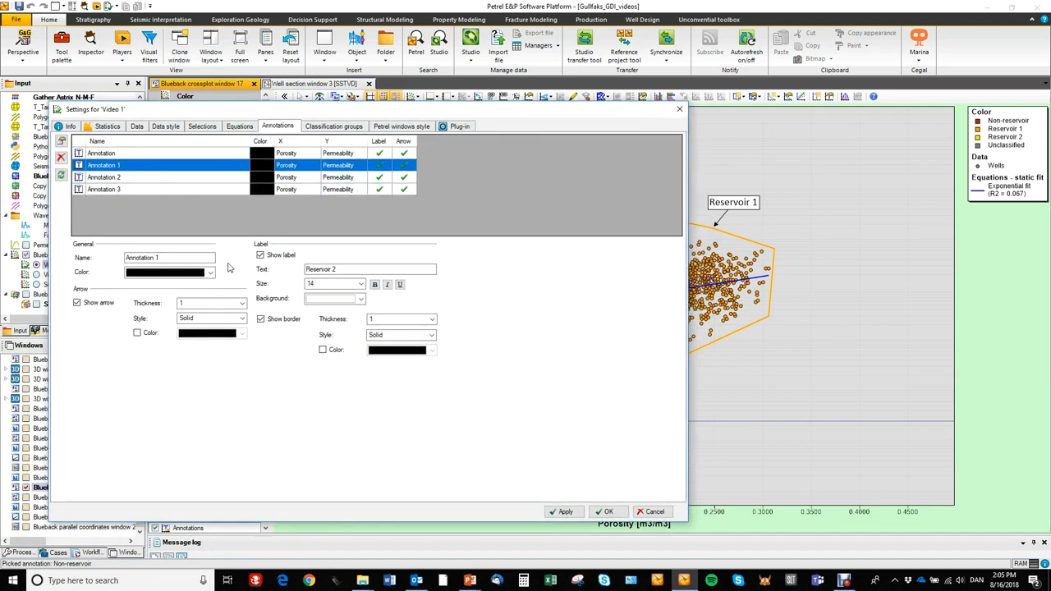
pyautogui.click(210, 273)
pyautogui.click(129, 304)
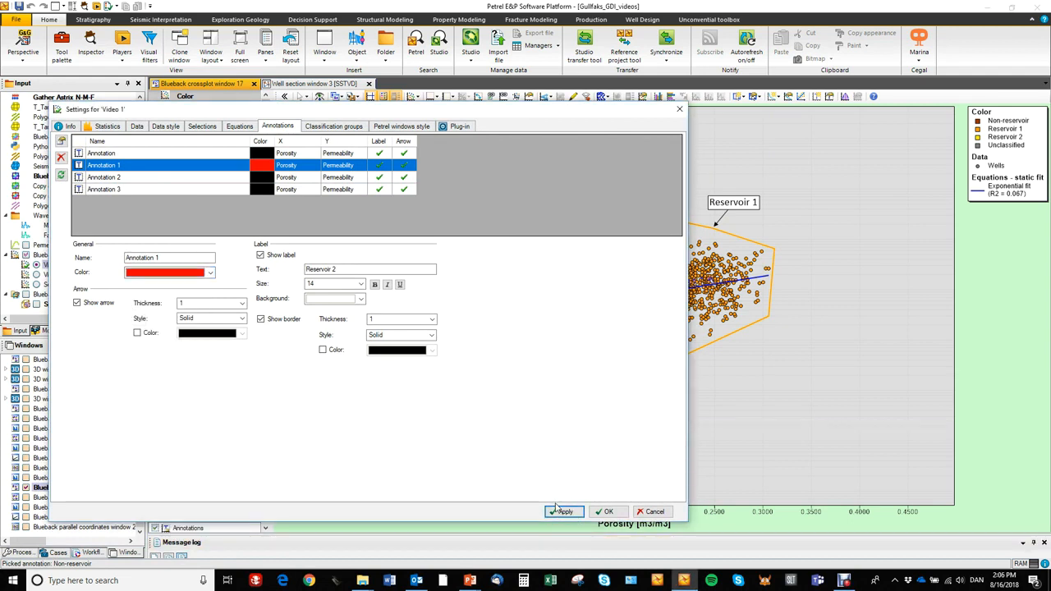
pyautogui.moveTo(528, 118); pyautogui.dragTo(662, 241)
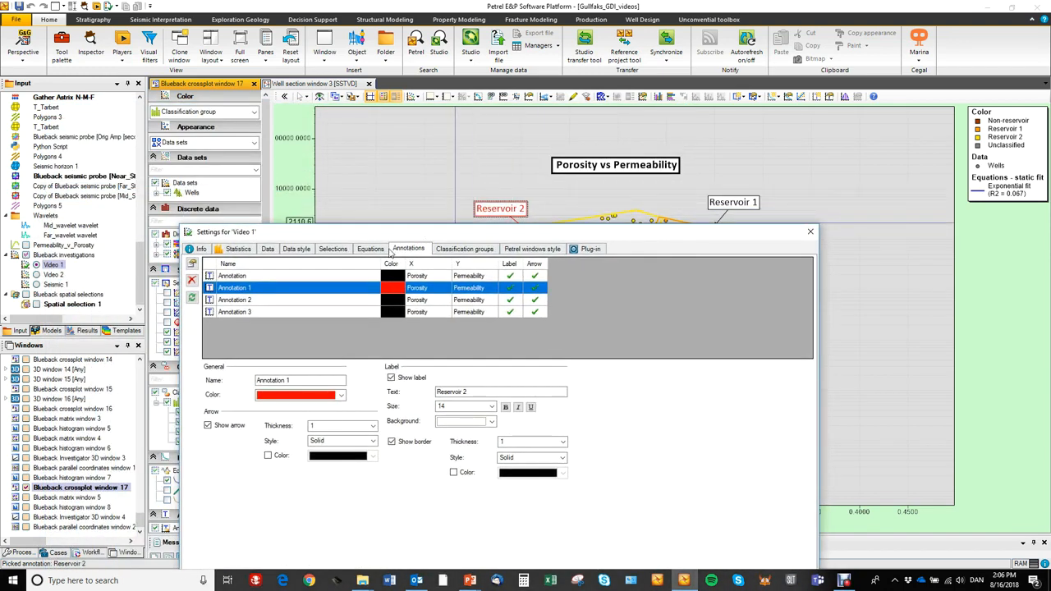
pyautogui.moveTo(440, 234); pyautogui.dragTo(455, 120)
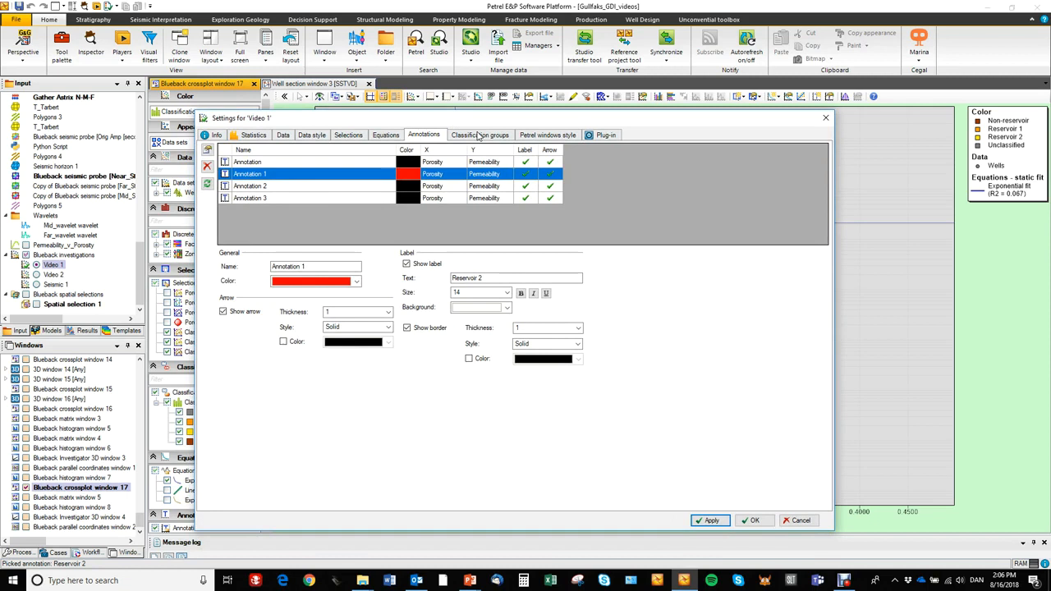
# Examine the classification group's template and the list of available Petrel discrete templates without choosing one.
pyautogui.click(479, 137)
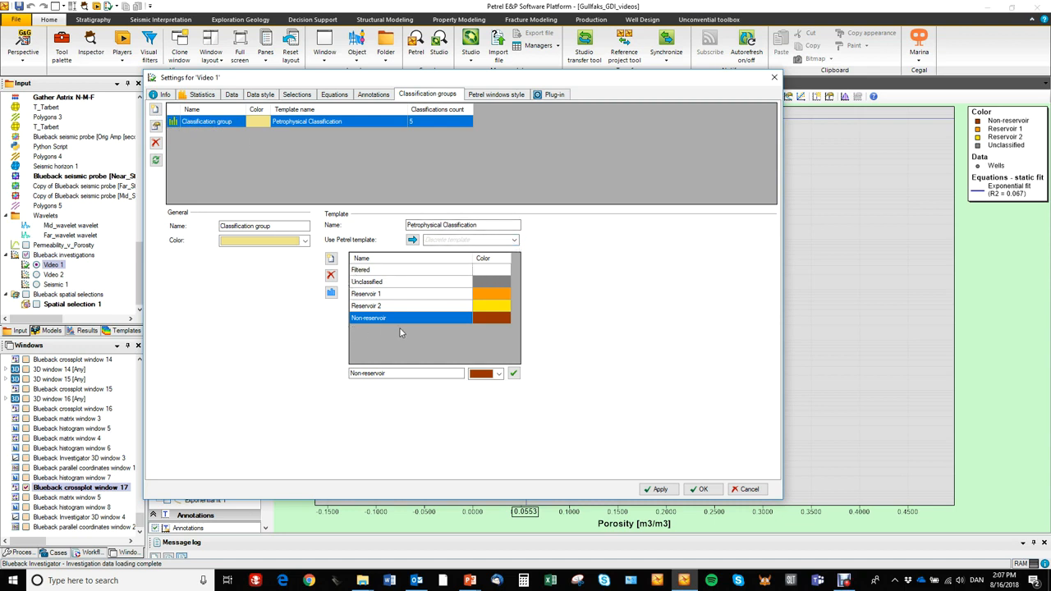
pyautogui.click(514, 240)
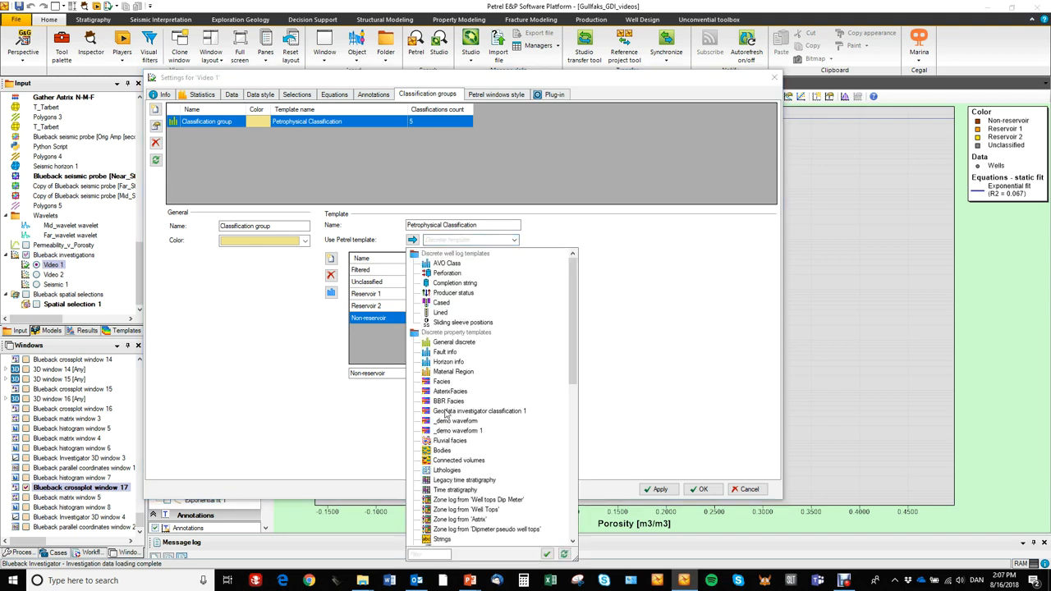
pyautogui.click(622, 342)
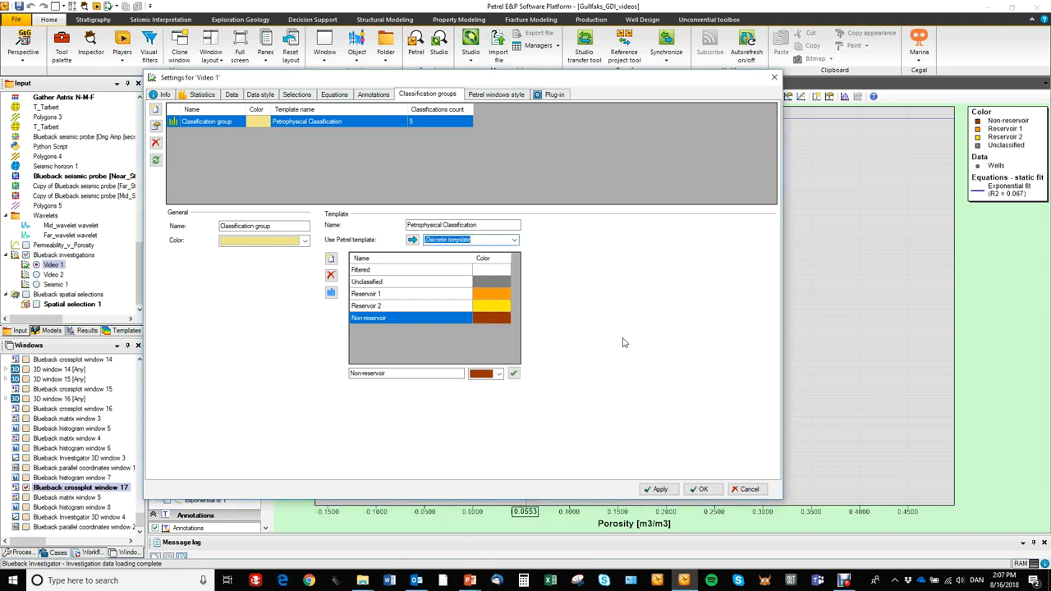
# Show the Petrel windows style settings and display the Video 1 investigation in Well section window 3.
pyautogui.click(504, 96)
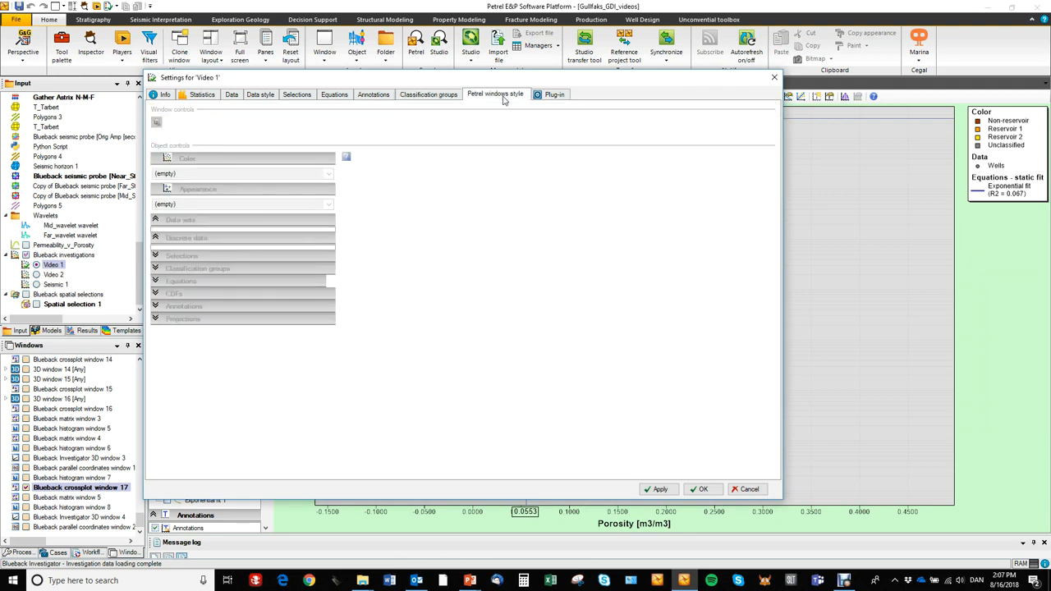
pyautogui.moveTo(504, 83); pyautogui.dragTo(494, 87)
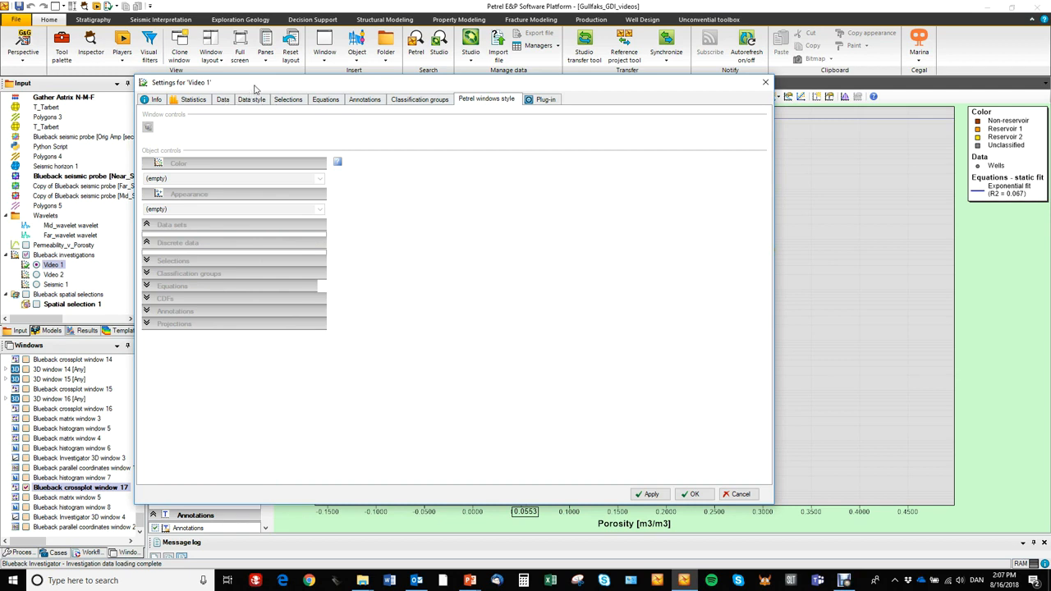
pyautogui.moveTo(254, 87); pyautogui.dragTo(258, 93)
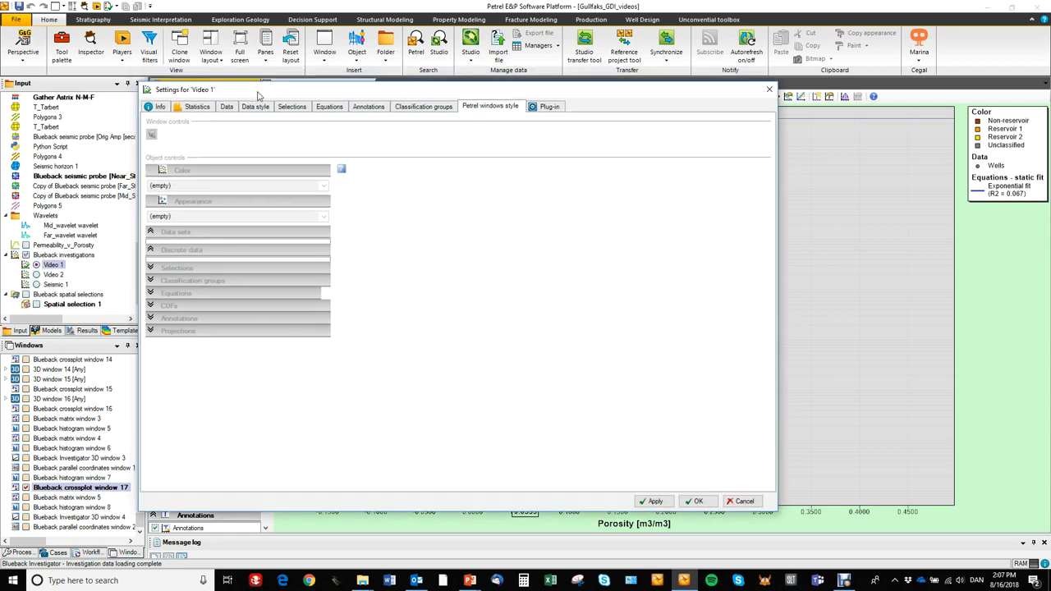
pyautogui.moveTo(257, 96); pyautogui.dragTo(231, 291)
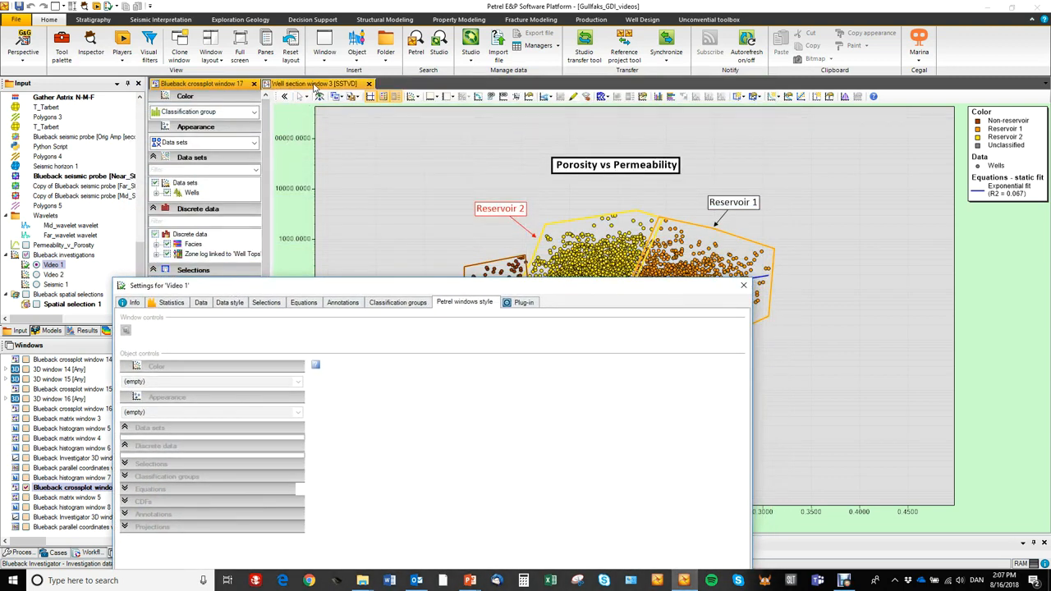
pyautogui.click(324, 85)
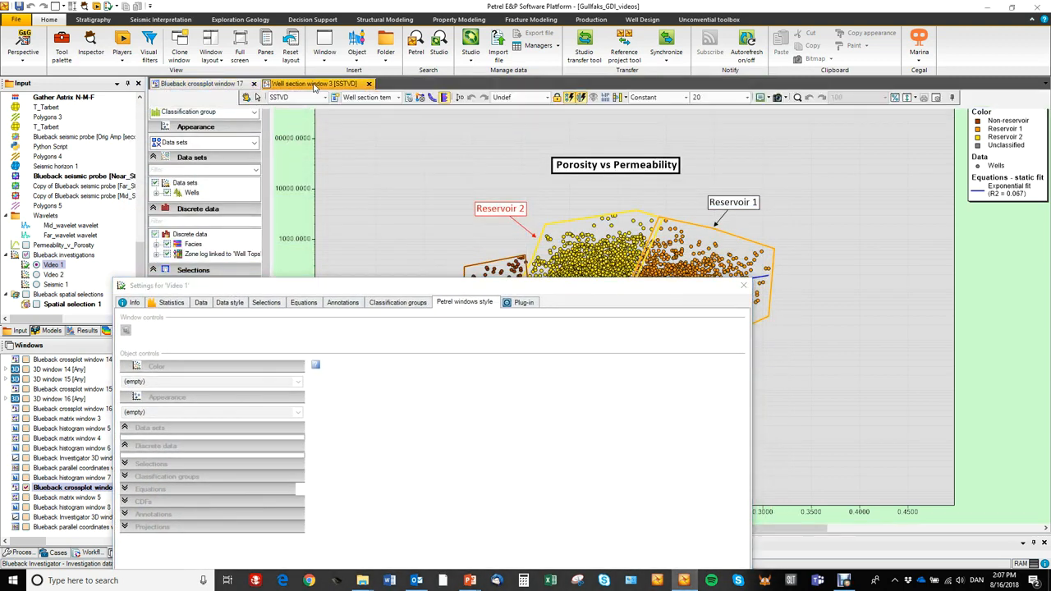
pyautogui.moveTo(362, 291); pyautogui.dragTo(433, 325)
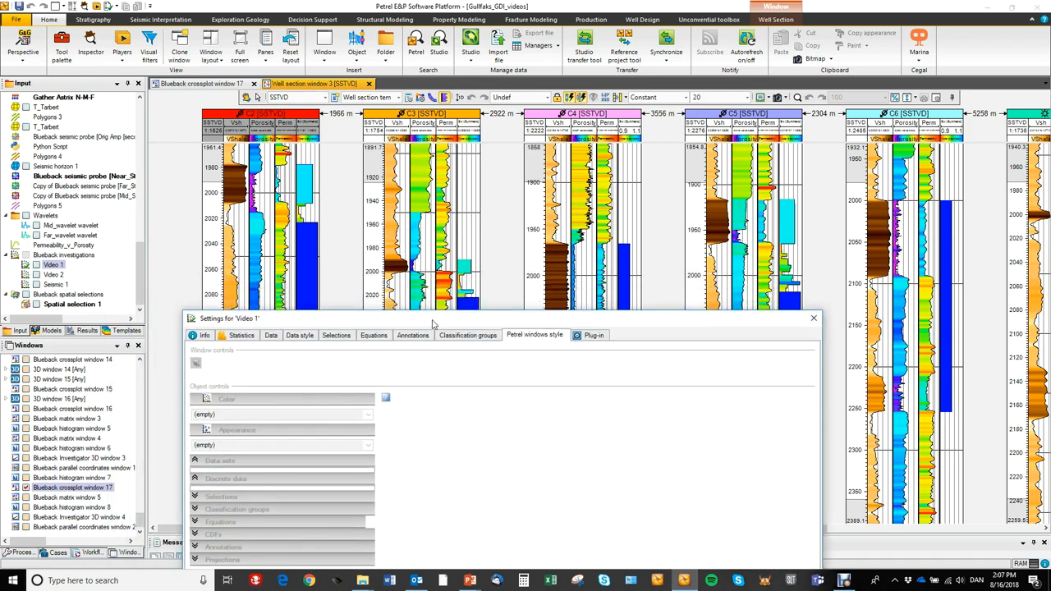
pyautogui.click(37, 266)
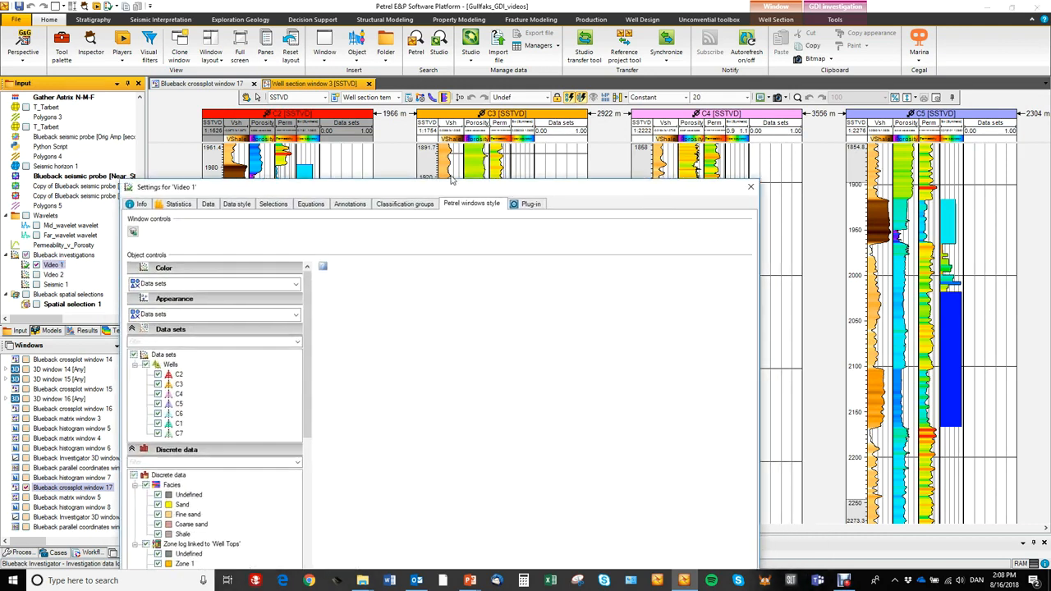
# Switch off all Selections for Video 1 in the Petrel windows style and inspect the Data sets tracks in the well section.
pyautogui.moveTo(259, 167)
pyautogui.mouseDown()
pyautogui.moveTo(225, 135)
pyautogui.moveTo(187, 212)
pyautogui.mouseUp()
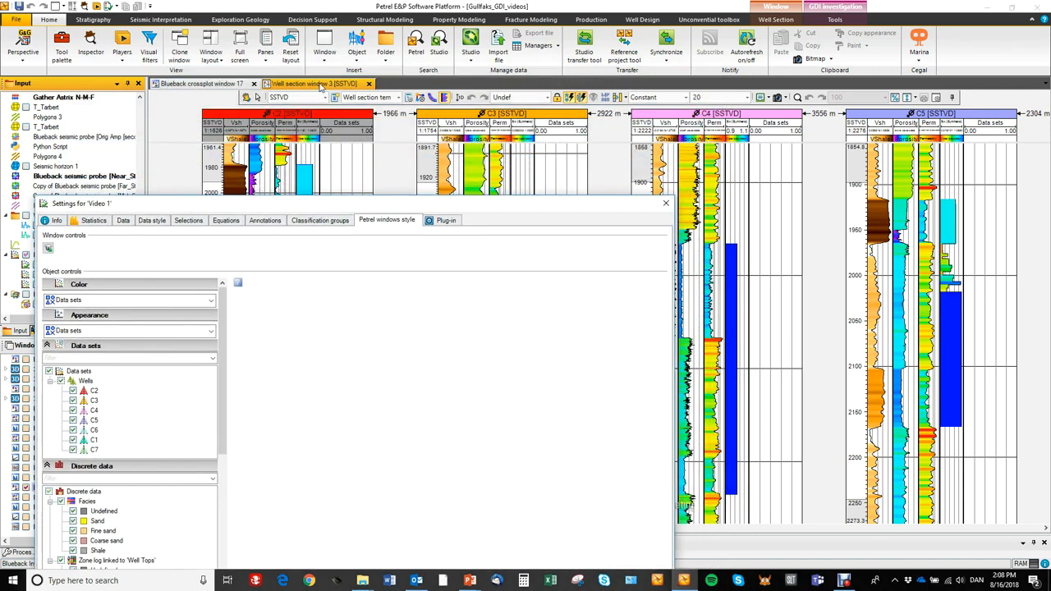
pyautogui.moveTo(274, 211); pyautogui.dragTo(312, 535)
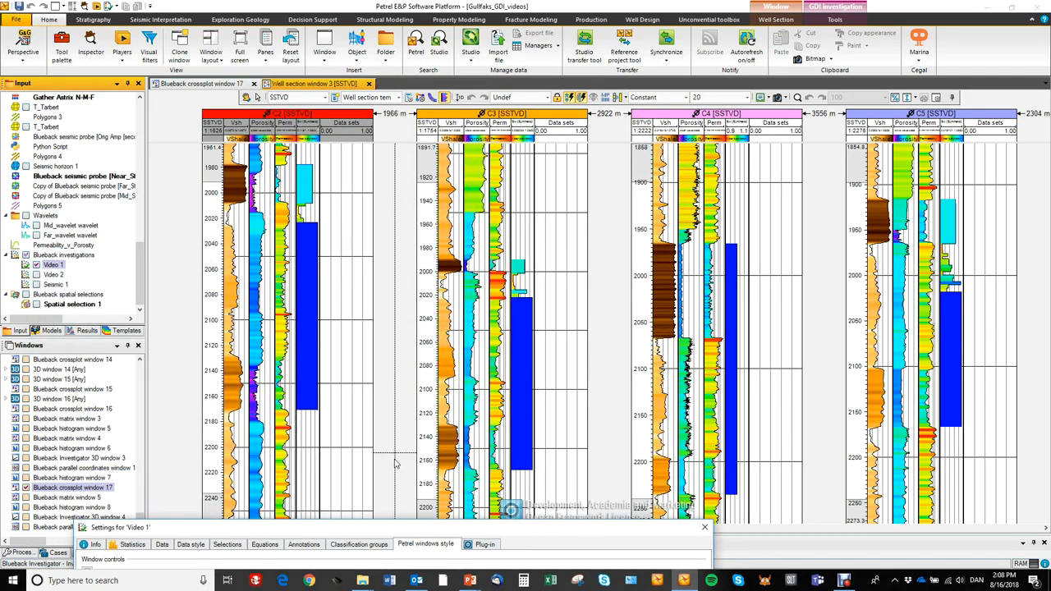
pyautogui.moveTo(380, 533); pyautogui.dragTo(354, 85)
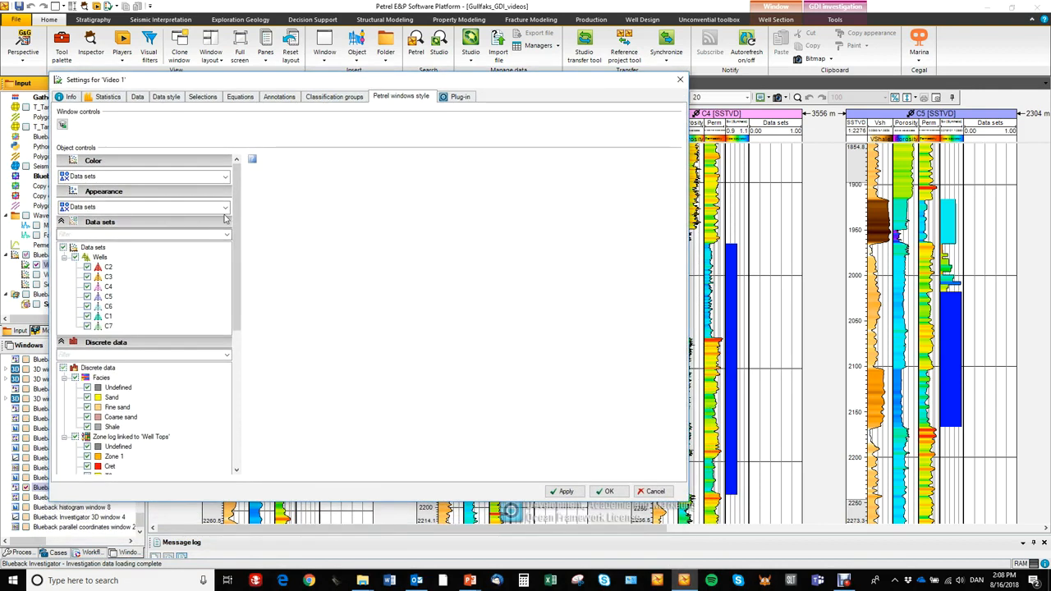
pyautogui.moveTo(238, 213); pyautogui.dragTo(237, 347)
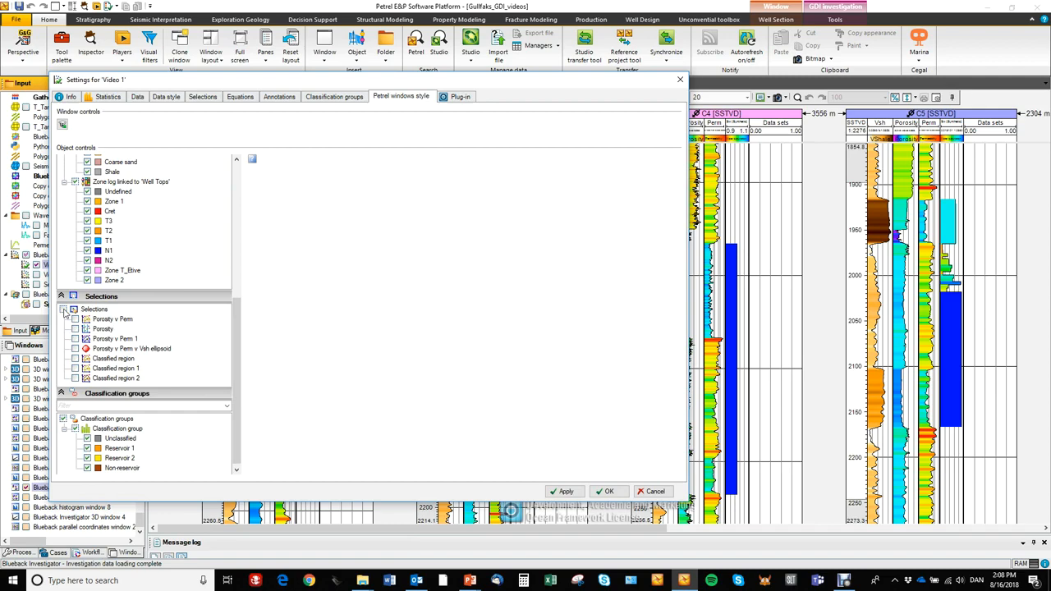
pyautogui.moveTo(354, 79); pyautogui.dragTo(374, 100)
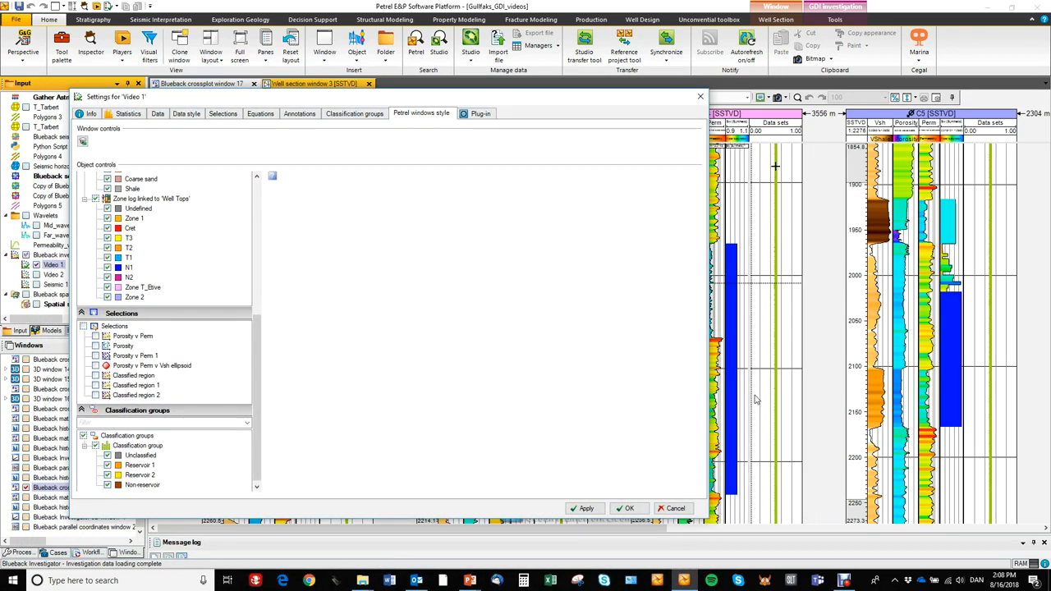
# Color the Video 1 data in the well section by Porosity, and switch the color property to Vsh.
pyautogui.moveTo(258, 319); pyautogui.dragTo(272, 195)
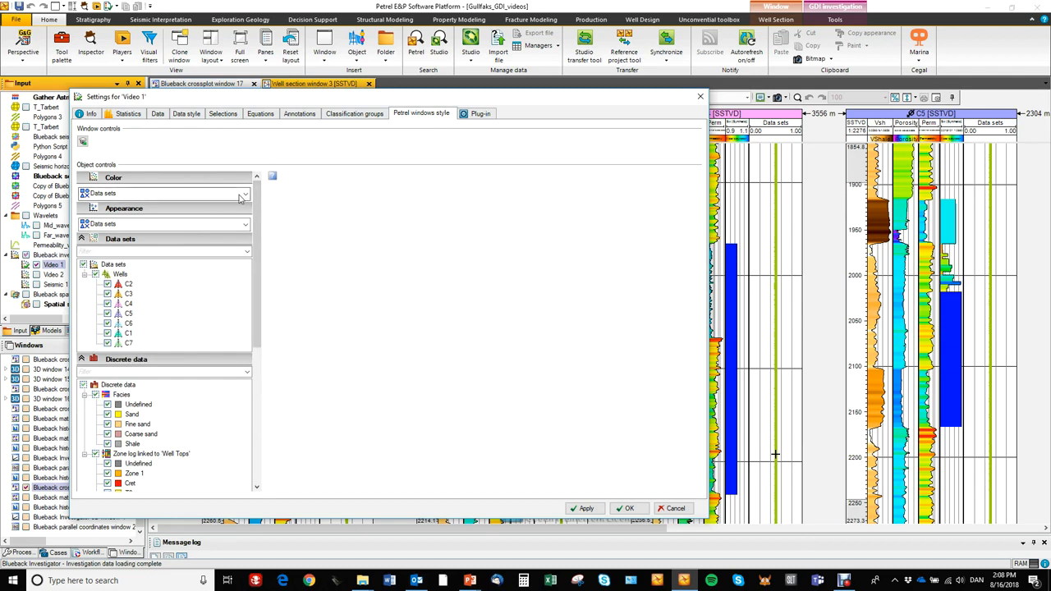
pyautogui.click(244, 194)
pyautogui.click(229, 206)
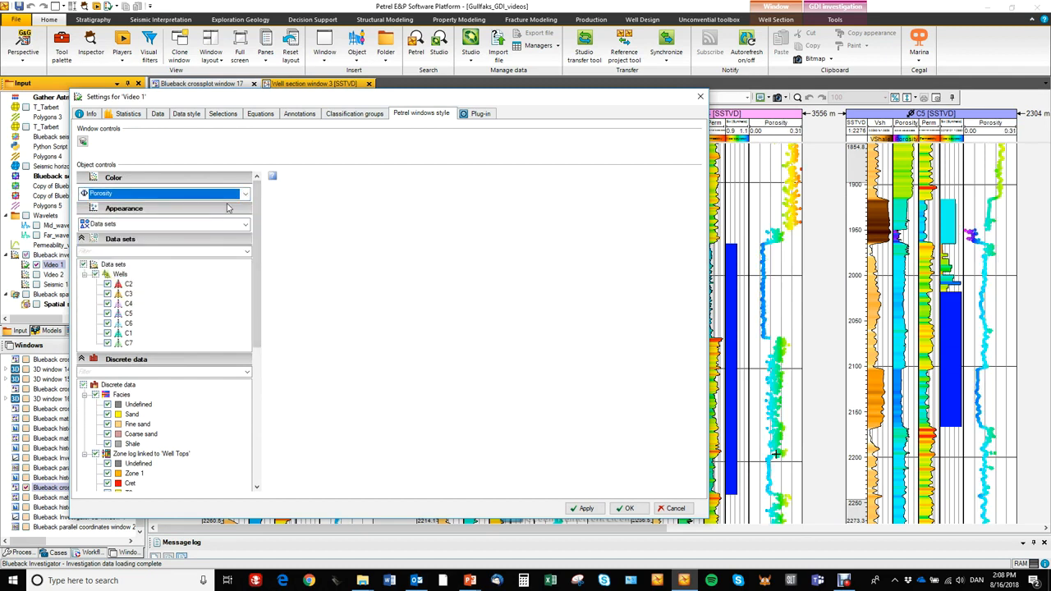
pyautogui.click(244, 194)
pyautogui.click(221, 227)
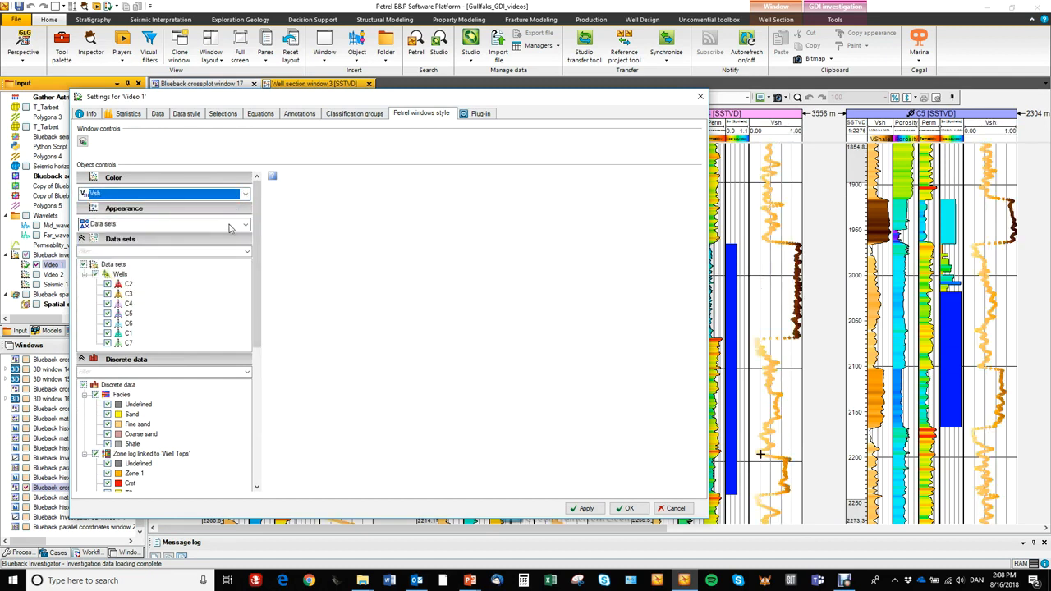
# Color the Video 1 data in the well section by Facies, and switch the color property to Data sets.
pyautogui.click(247, 199)
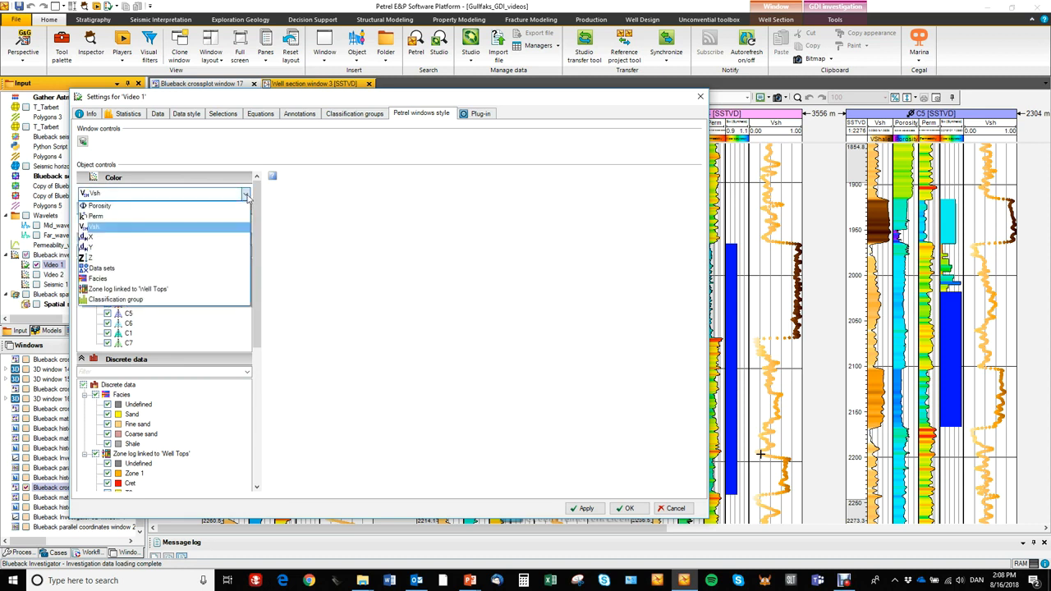
pyautogui.click(194, 282)
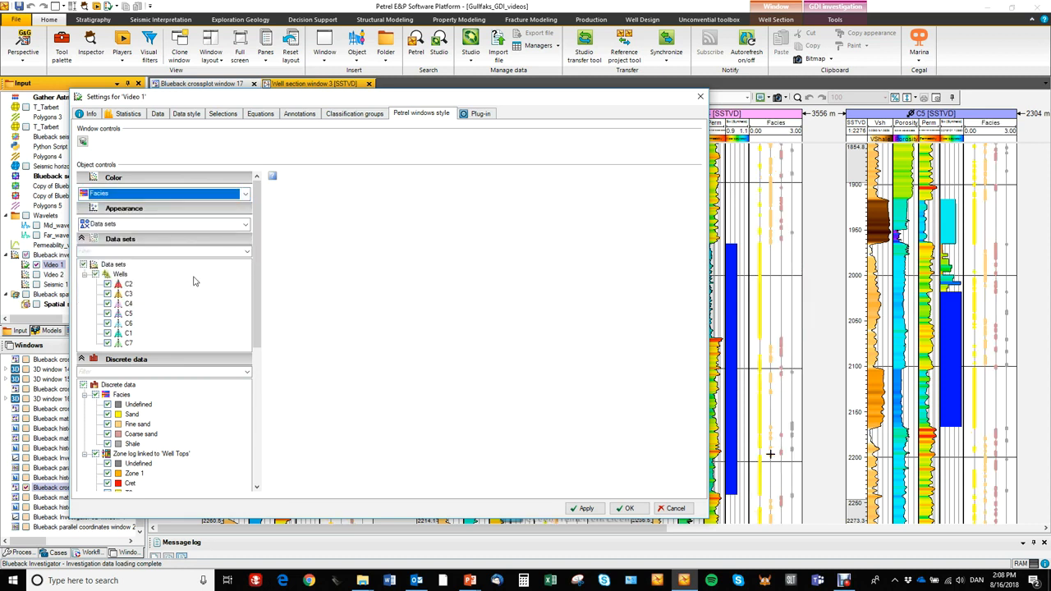
pyautogui.click(244, 193)
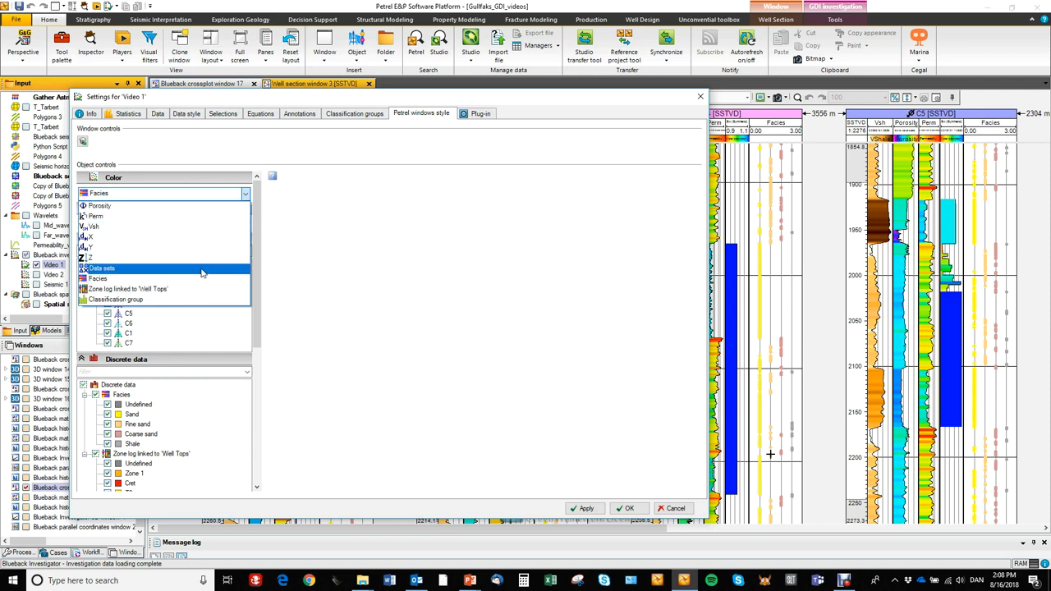
pyautogui.click(202, 269)
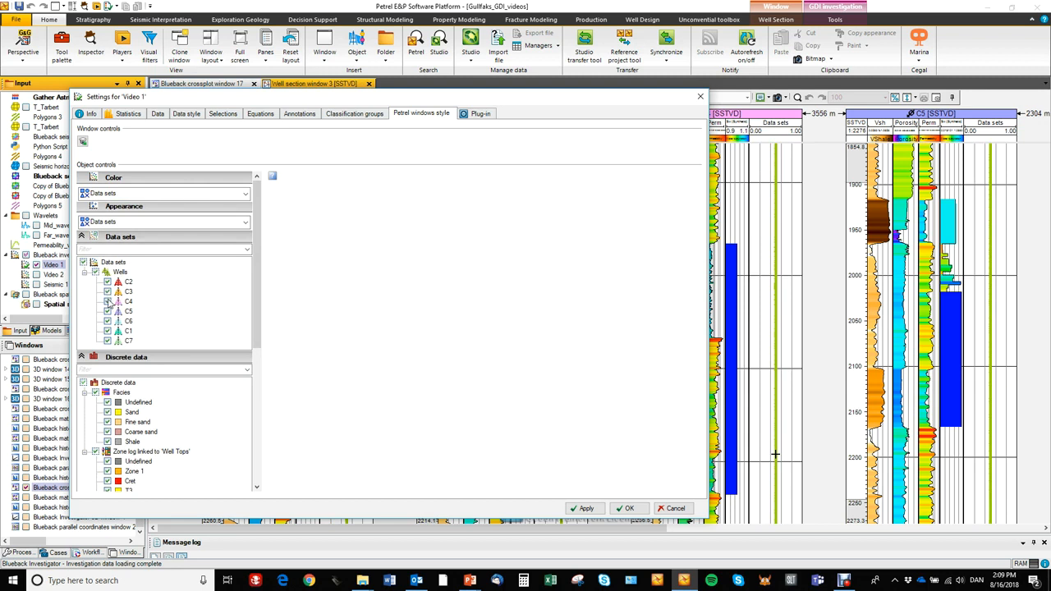
# Filter Zone 1 and Cret out of the zone log linked to Well Tops for Video 1, and switch them back on.
pyautogui.scroll(-3, 261, 340)
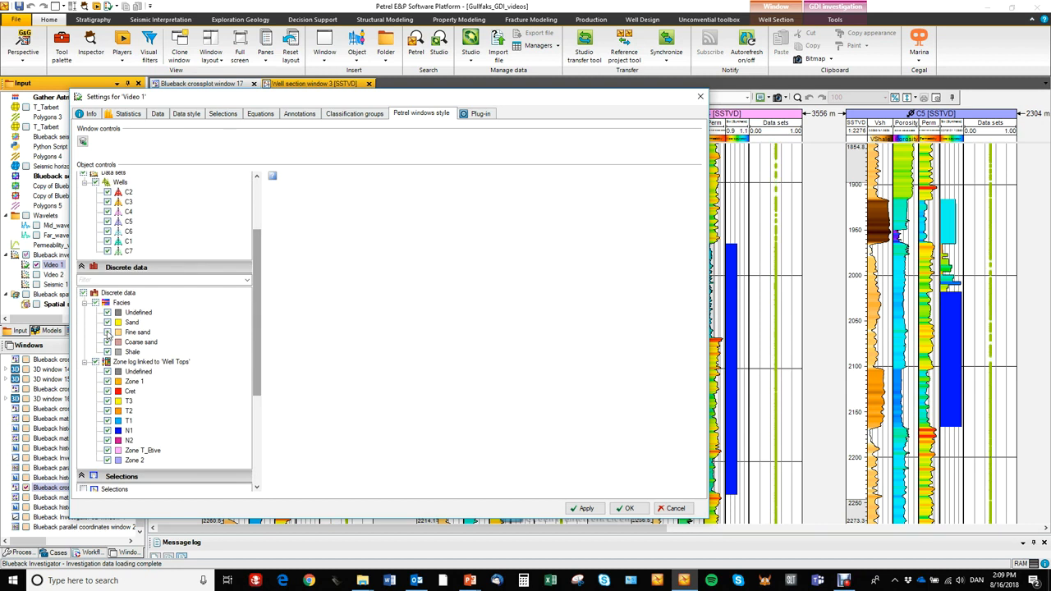
pyautogui.click(107, 392)
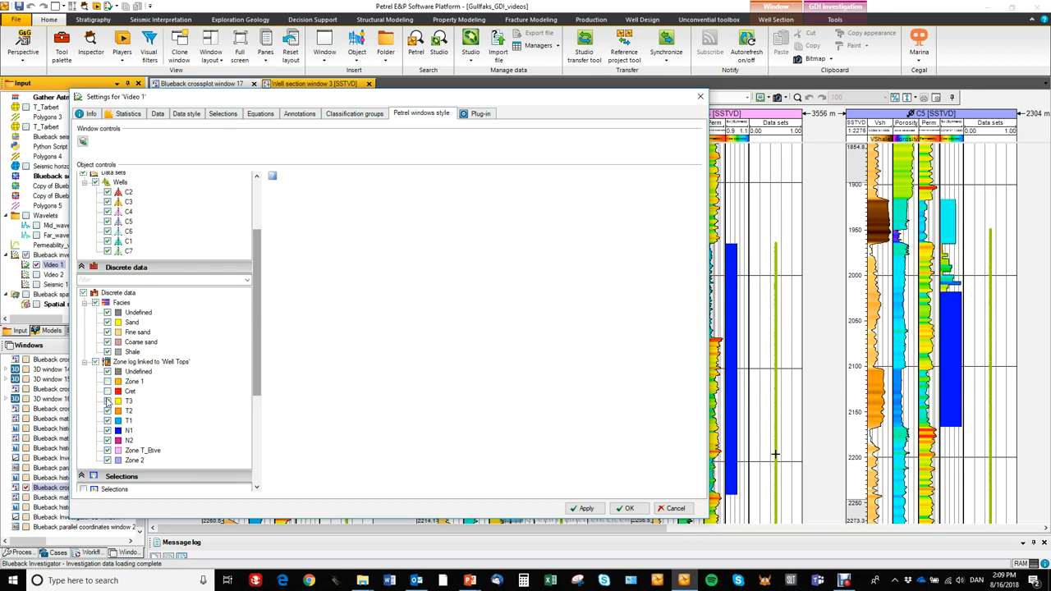
pyautogui.click(109, 392)
# Try filtering the well section data by the Porosity v Perm selections, and switch all Selections off again.
pyautogui.moveTo(258, 316); pyautogui.dragTo(258, 380)
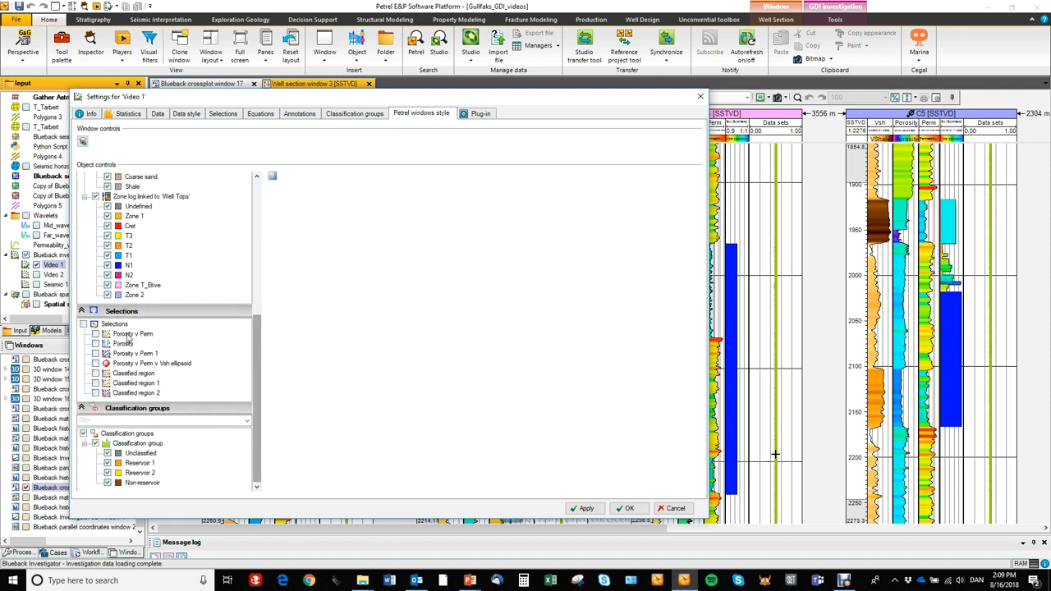
pyautogui.click(95, 334)
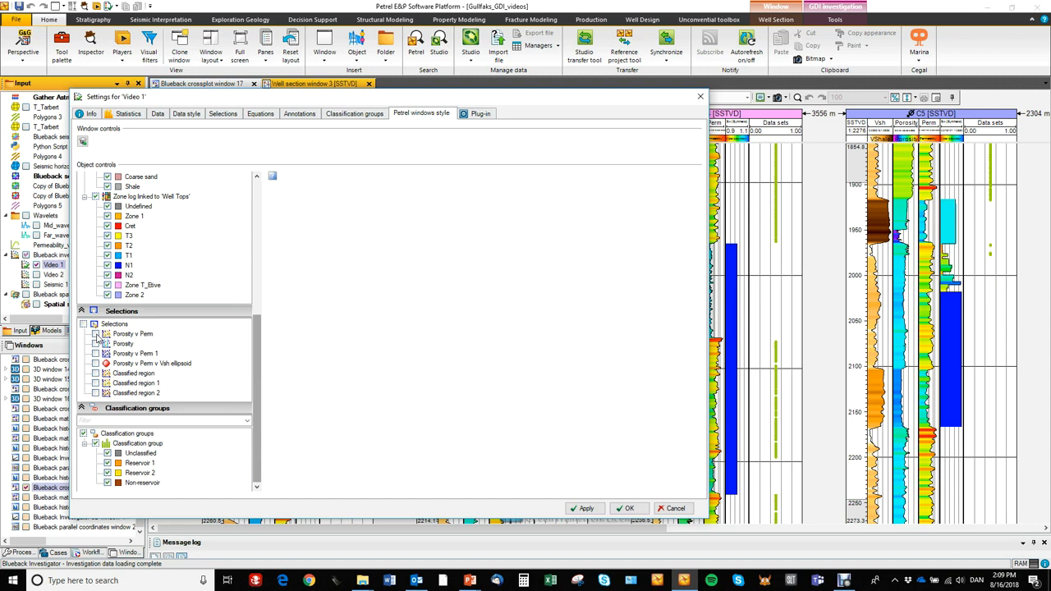
pyautogui.click(96, 353)
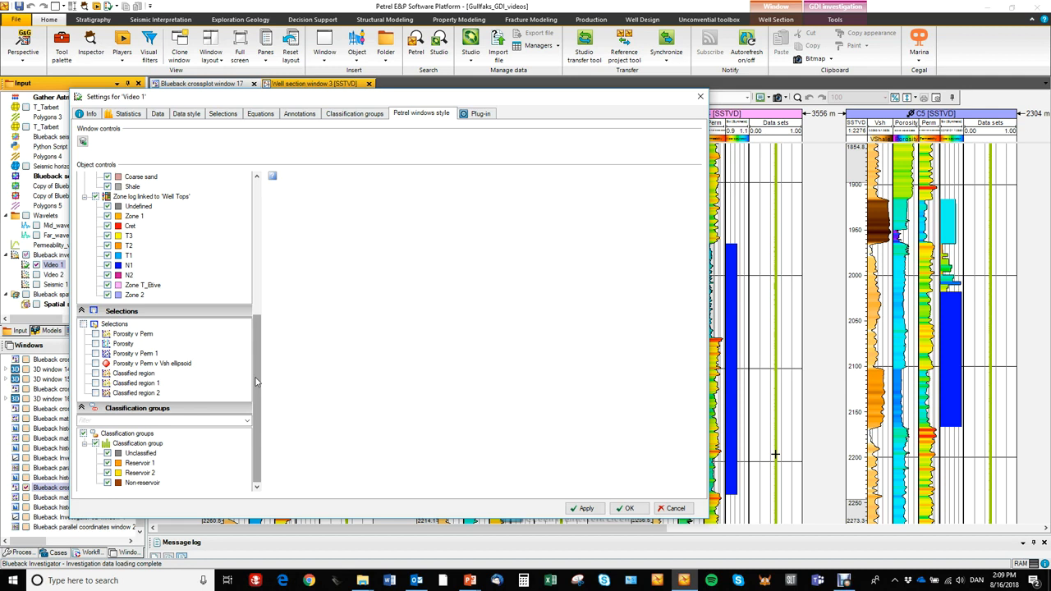
# Return to the start of the object controls and move the Video 1 settings dialog clear of the Input and Windows lists.
pyautogui.moveTo(254, 388); pyautogui.dragTo(256, 209)
pyautogui.moveTo(440, 101); pyautogui.dragTo(516, 99)
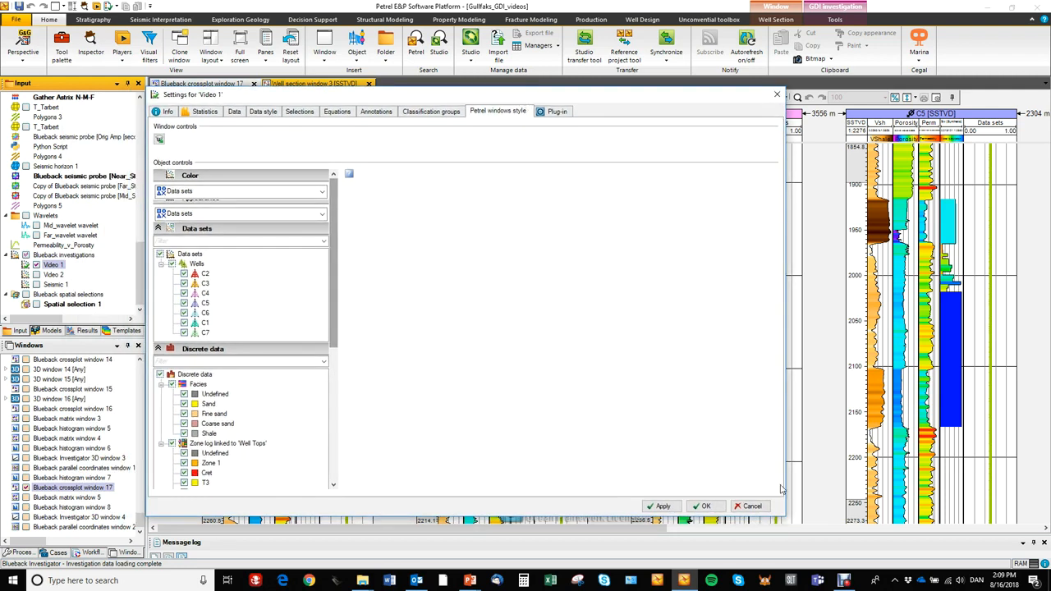